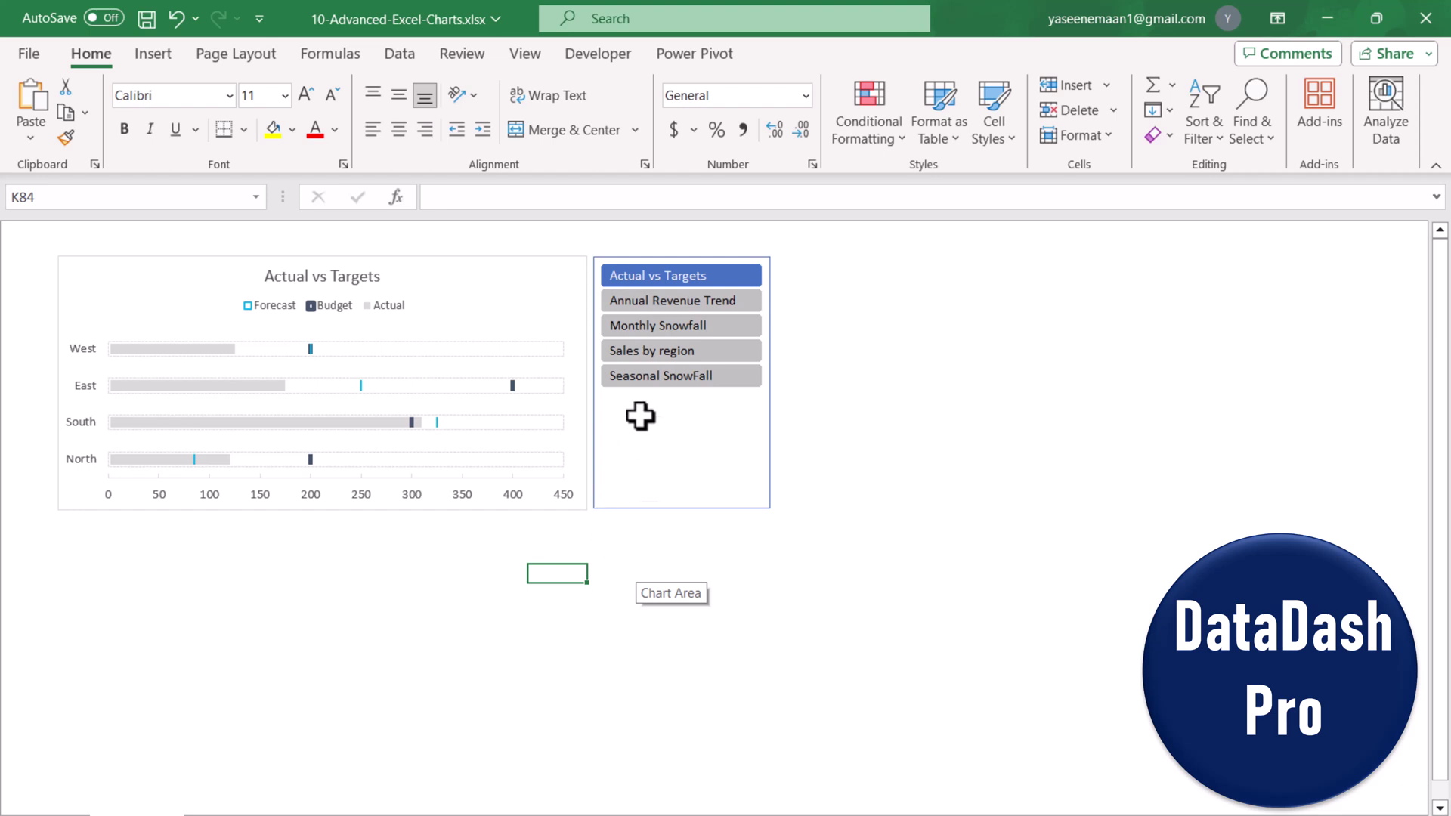
Flip through Annual Revenue Trend, Seasonal Snowfall, Sales by Region and Actual vs Targets, ending on Monthly Snowfall.
{"action": "left_click", "coordinate": [633, 305]}
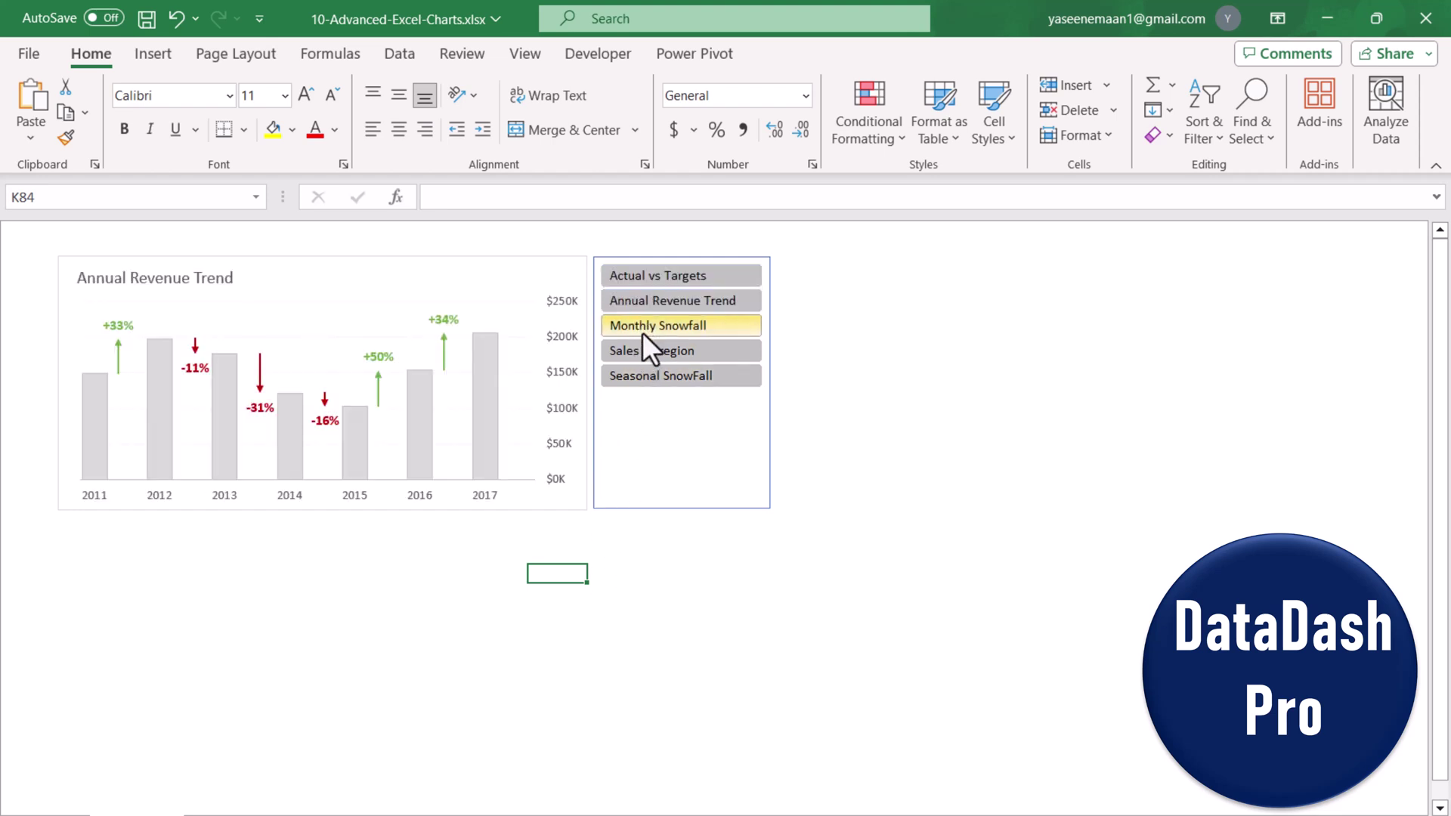
{"action": "left_click", "coordinate": [642, 332]}
{"action": "left_click", "coordinate": [650, 374]}
{"action": "left_click", "coordinate": [648, 351]}
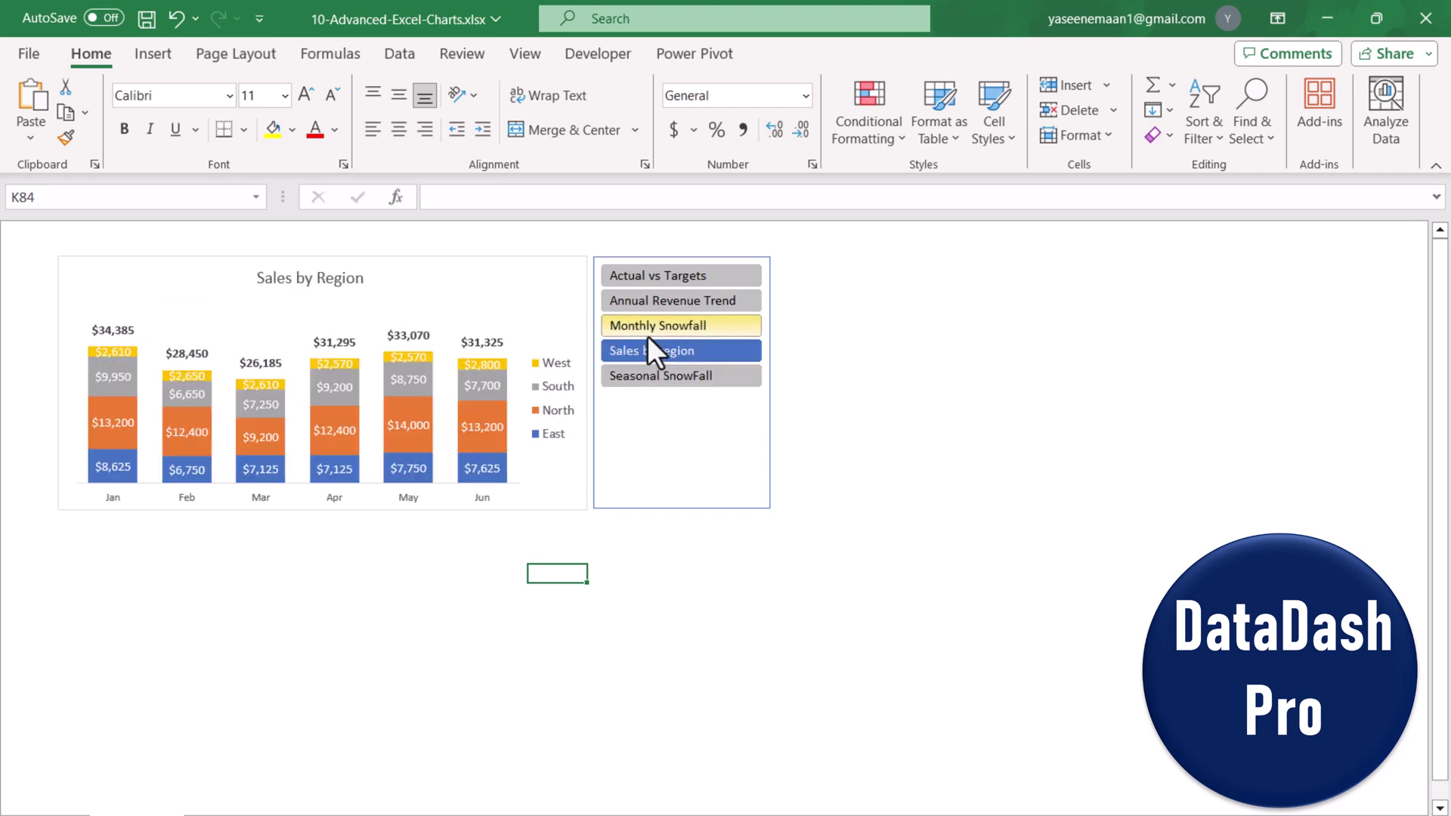
{"action": "left_click", "coordinate": [648, 352]}
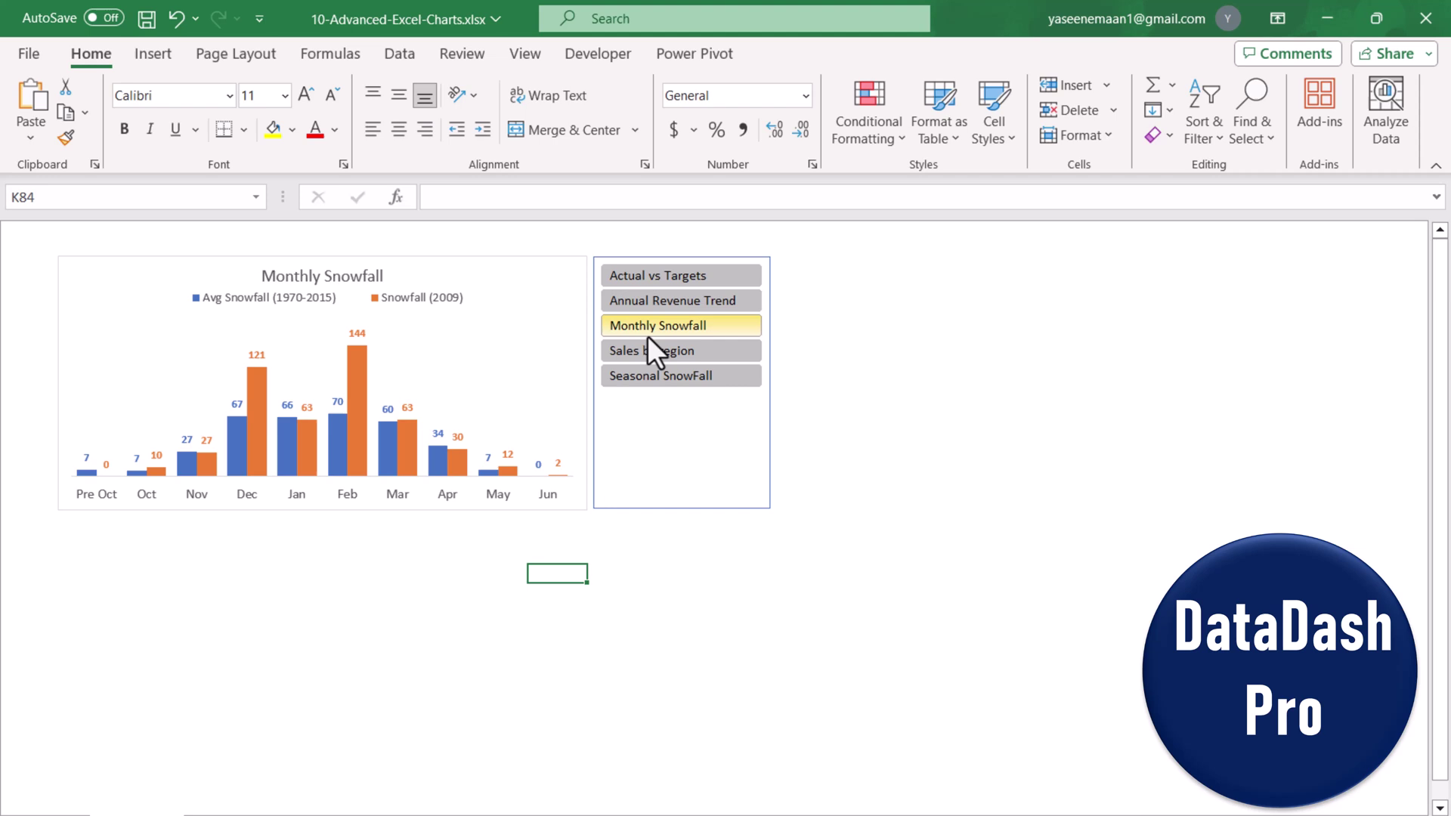
{"action": "left_click", "coordinate": [632, 278]}
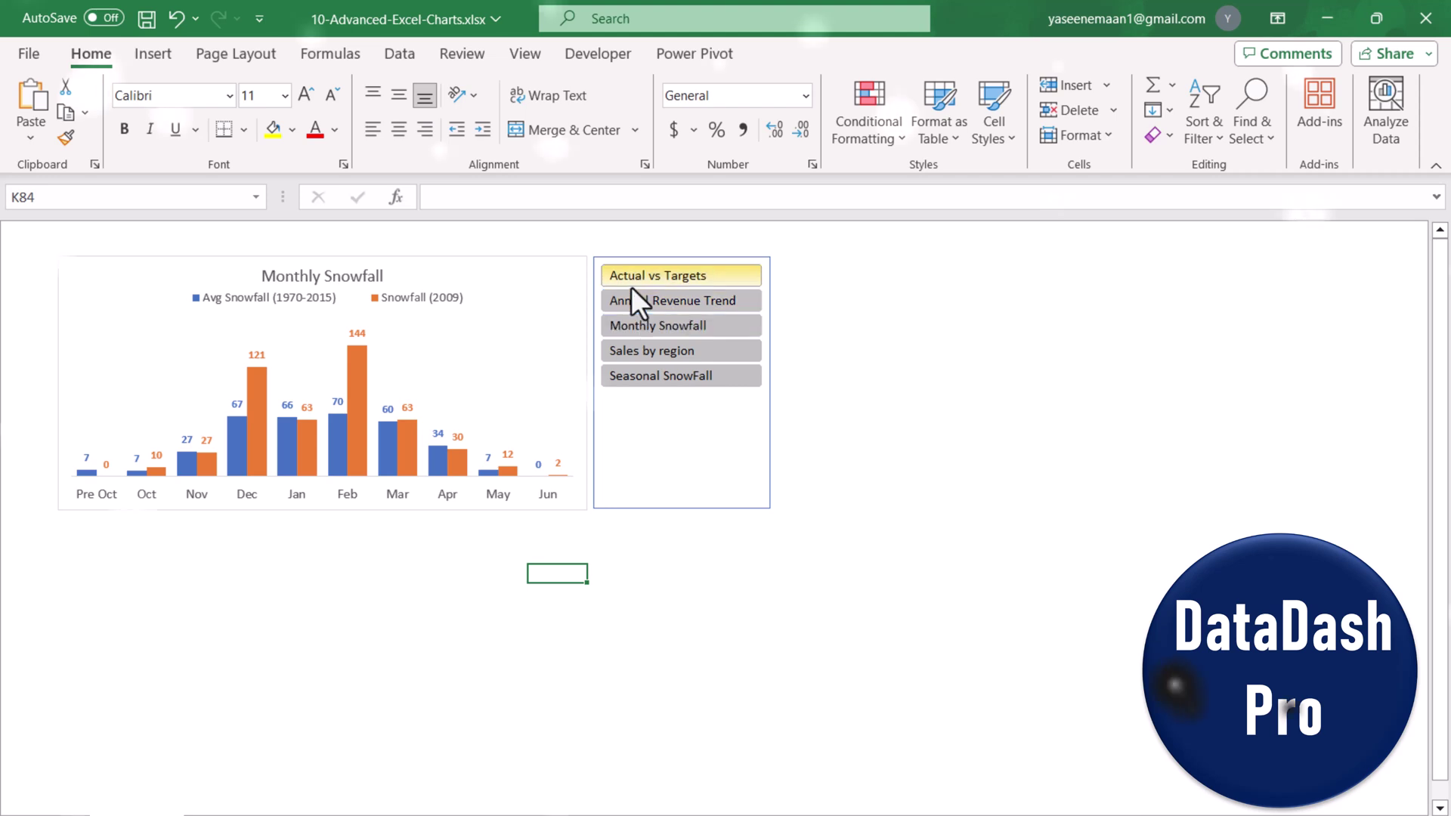
{"action": "left_click", "coordinate": [632, 300]}
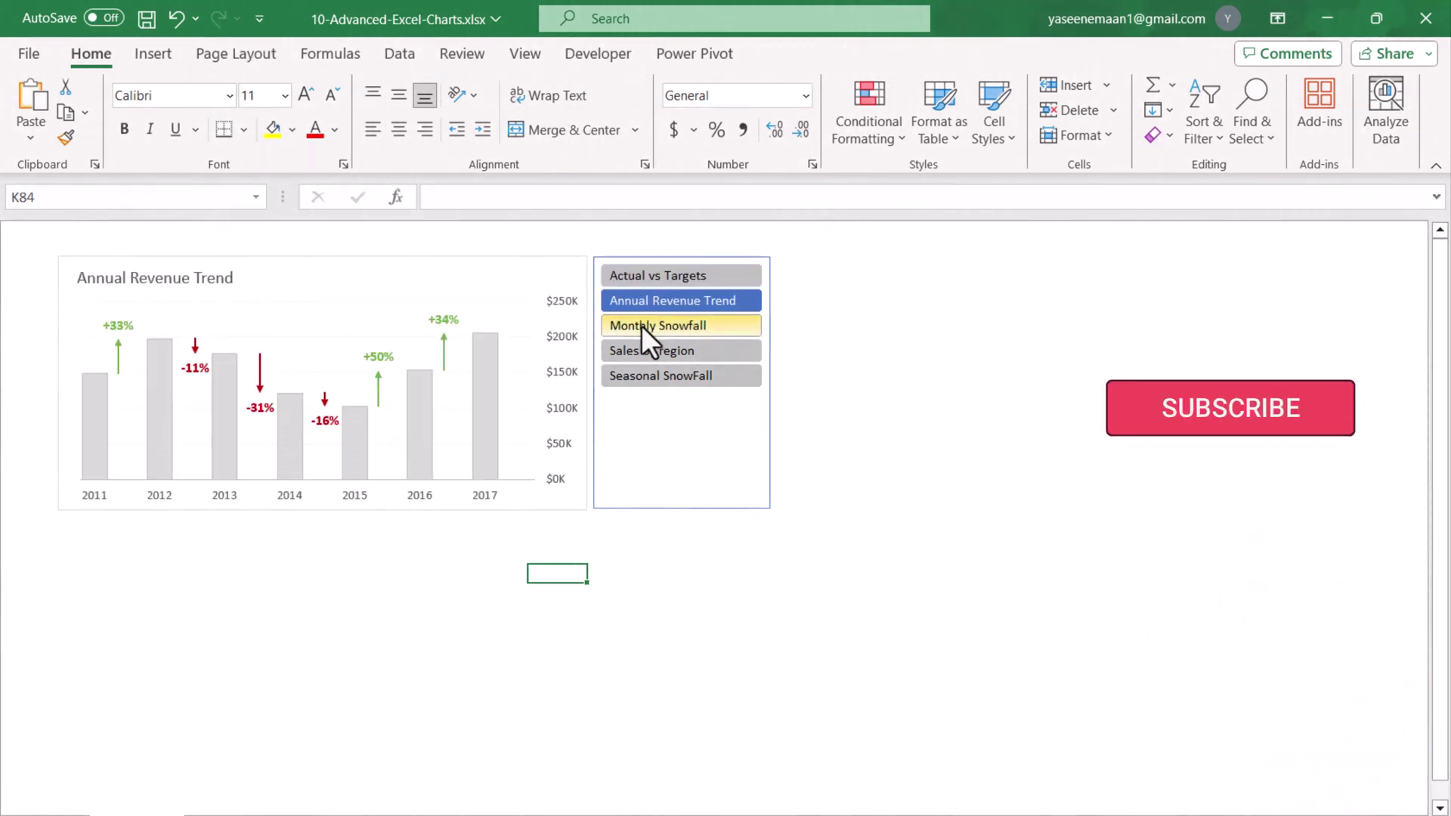
{"action": "left_click", "coordinate": [641, 326]}
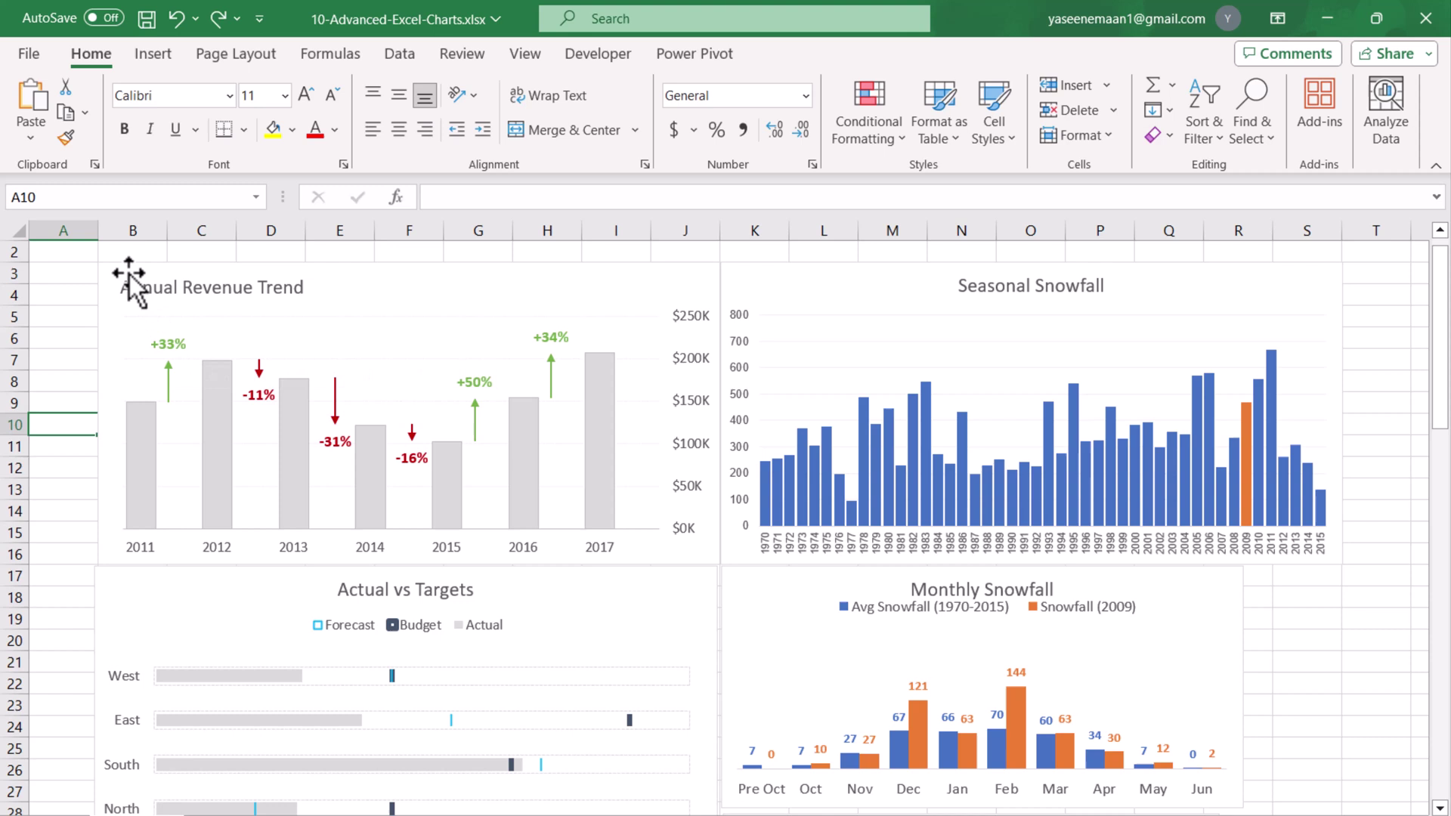
Move Annual Revenue Trend right and down, drop Actual vs Targets lower, and select all charts.
{"action": "left_click_drag", "start_coordinate": [129, 273], "coordinate": [195, 296]}
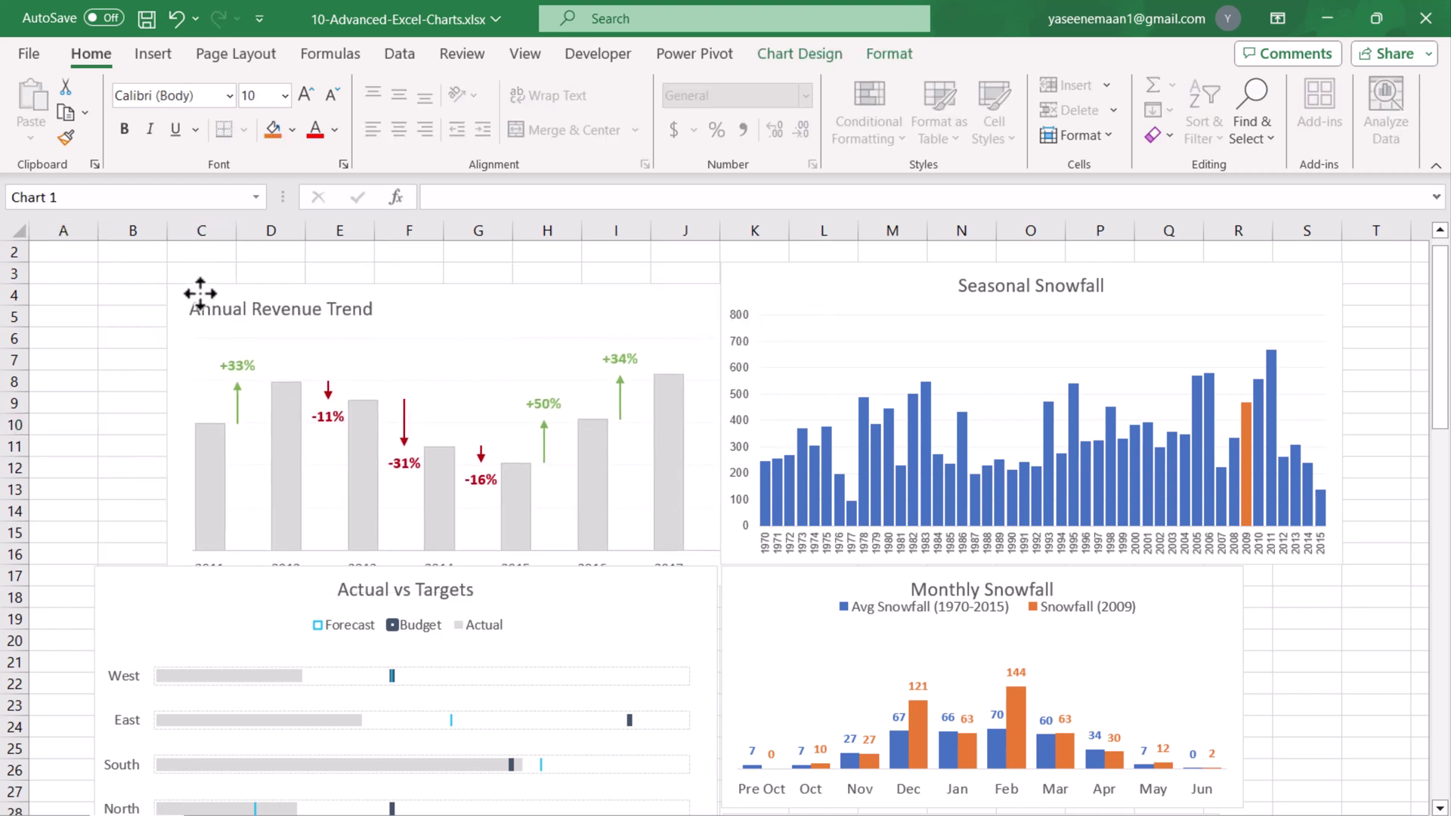
{"action": "left_click_drag", "start_coordinate": [139, 577], "coordinate": [177, 701]}
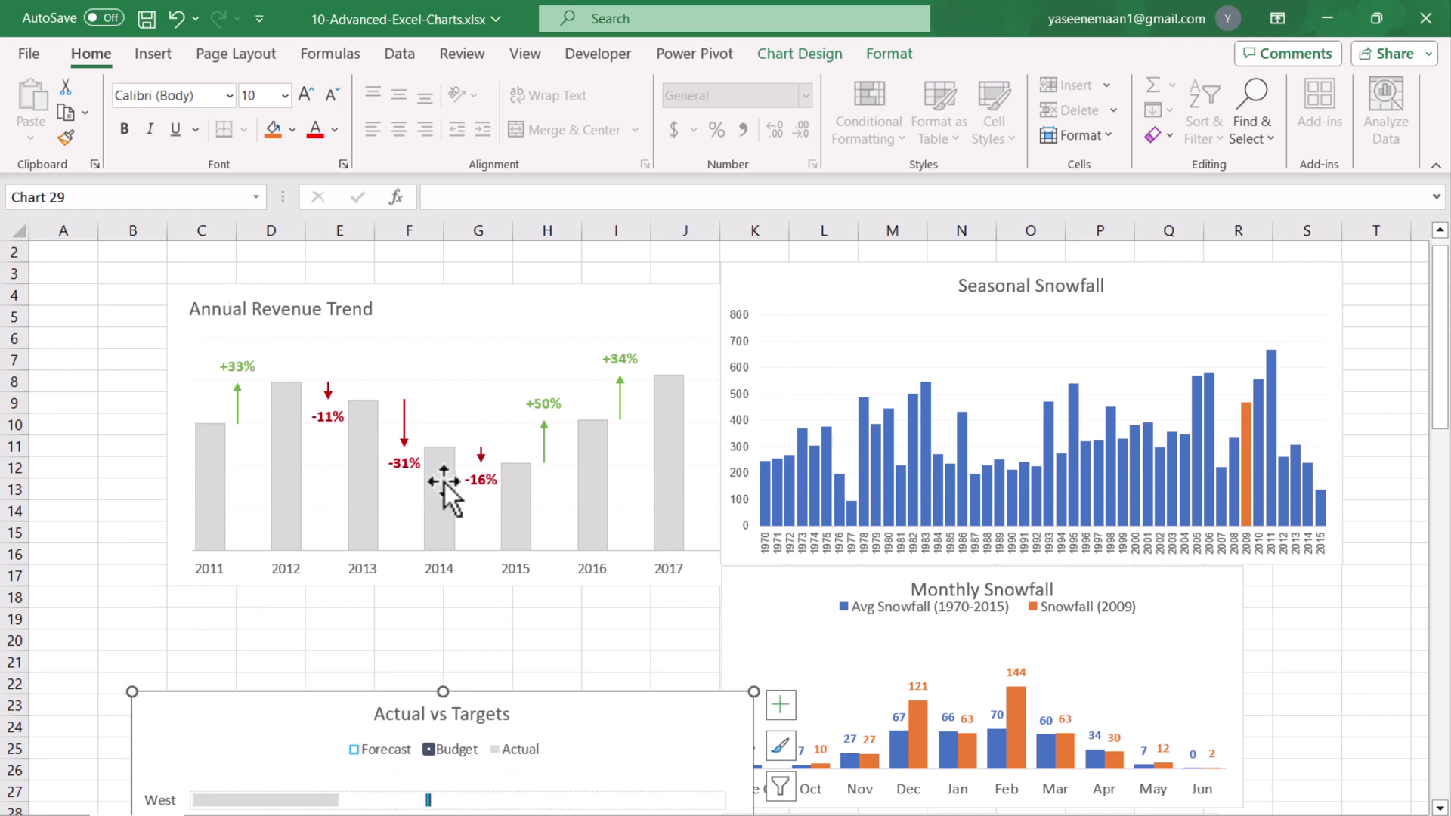
{"action": "key", "text": "ctrl+a"}
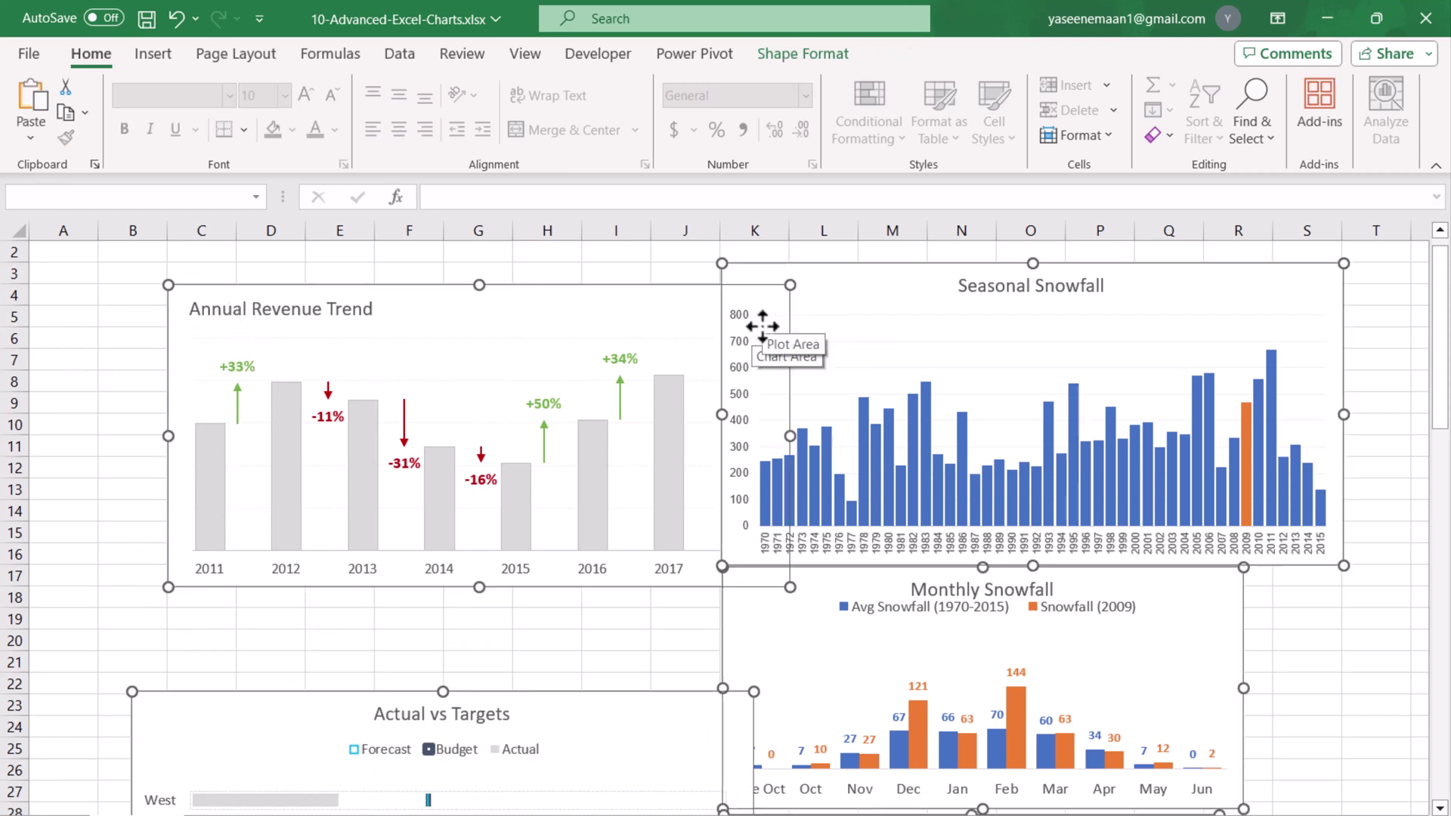
Set the height of all selected charts to 2.92 inches.
{"action": "left_click", "coordinate": [832, 55]}
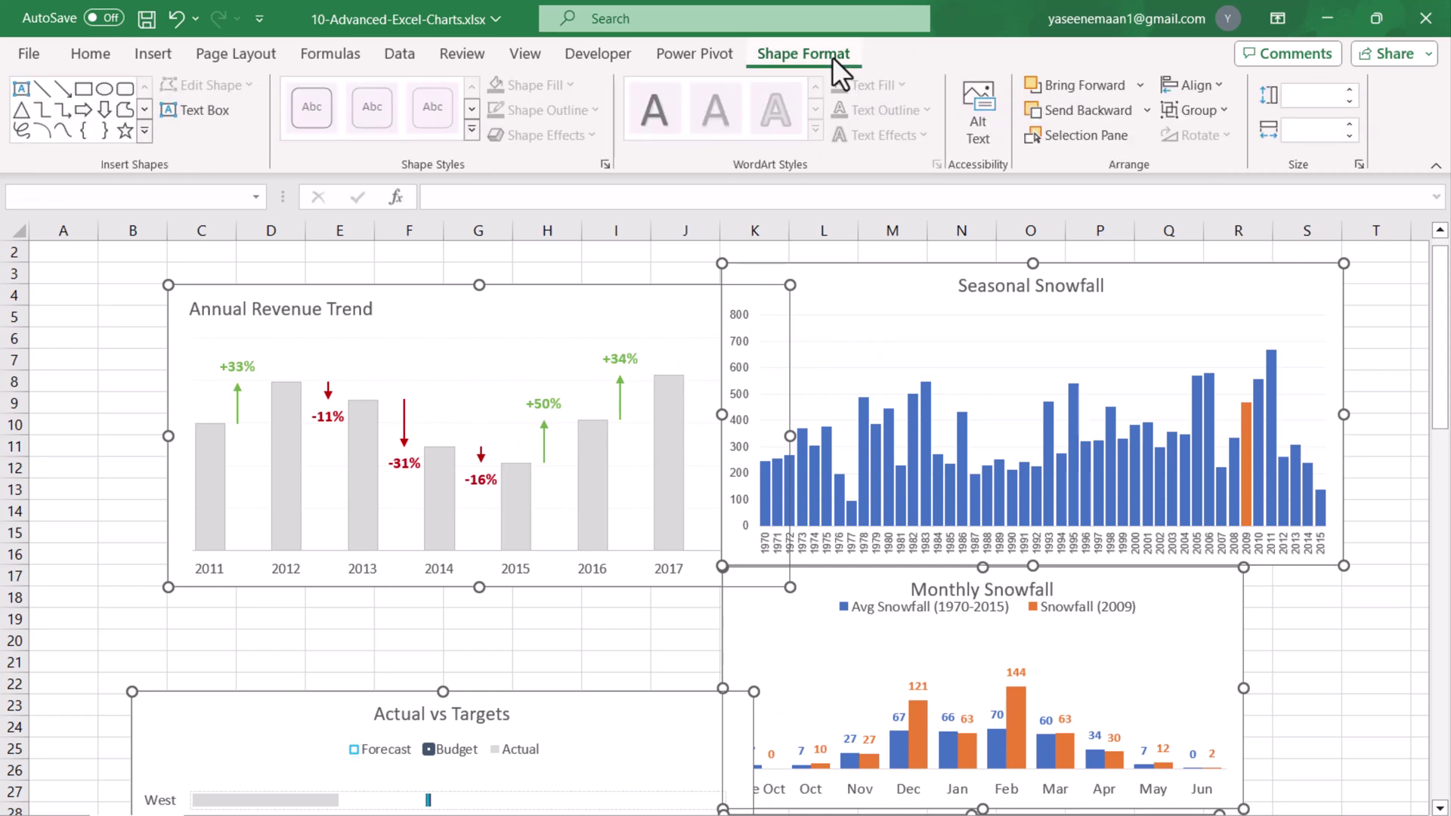
{"action": "left_click", "coordinate": [1311, 98]}
{"action": "type", "text": "2.92"}
{"action": "key", "text": "Return"}
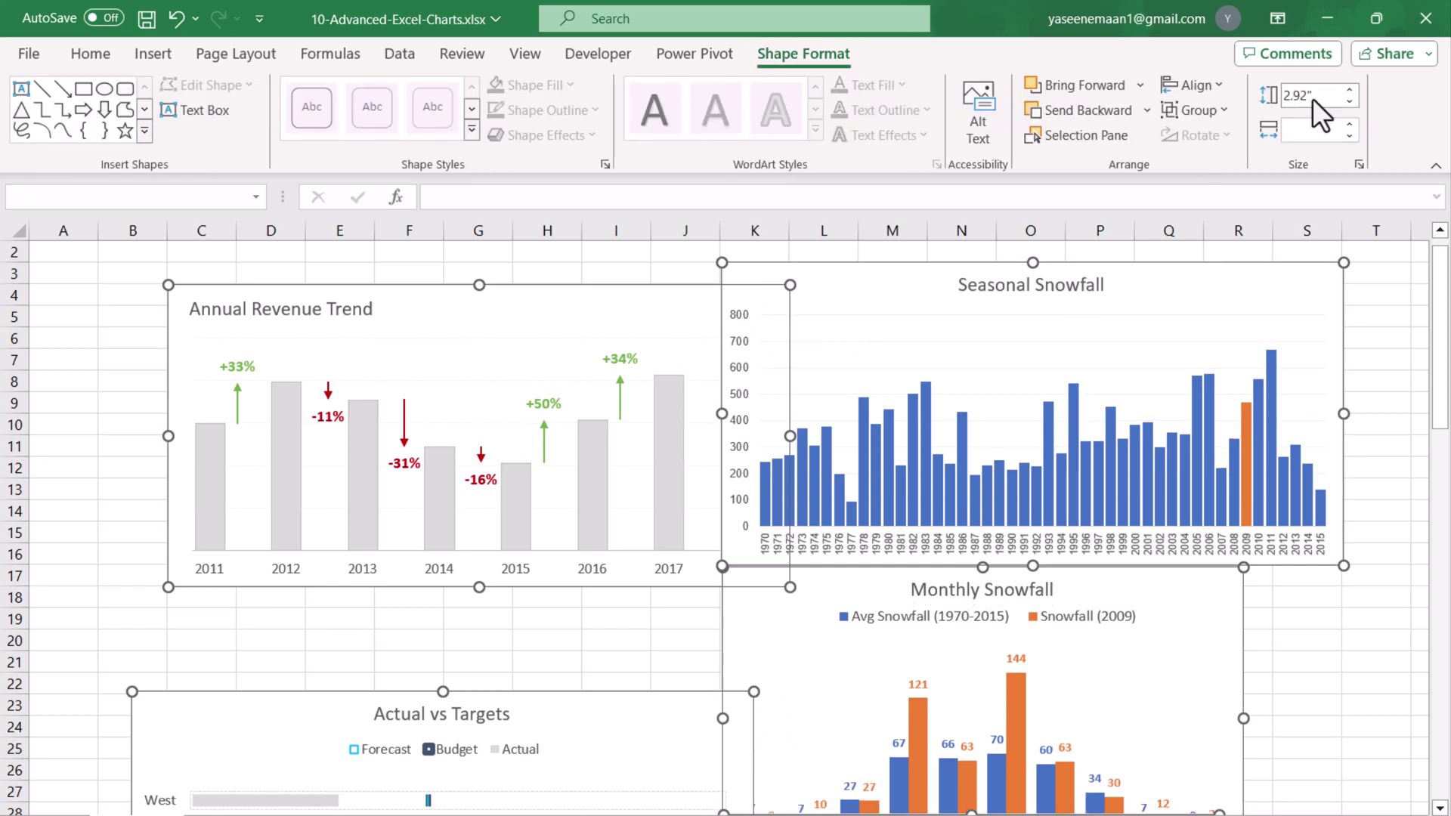
Drag the Seasonal Snowfall chart under Annual Revenue Trend.
{"action": "left_click", "coordinate": [1391, 427]}
{"action": "left_click", "coordinate": [732, 563]}
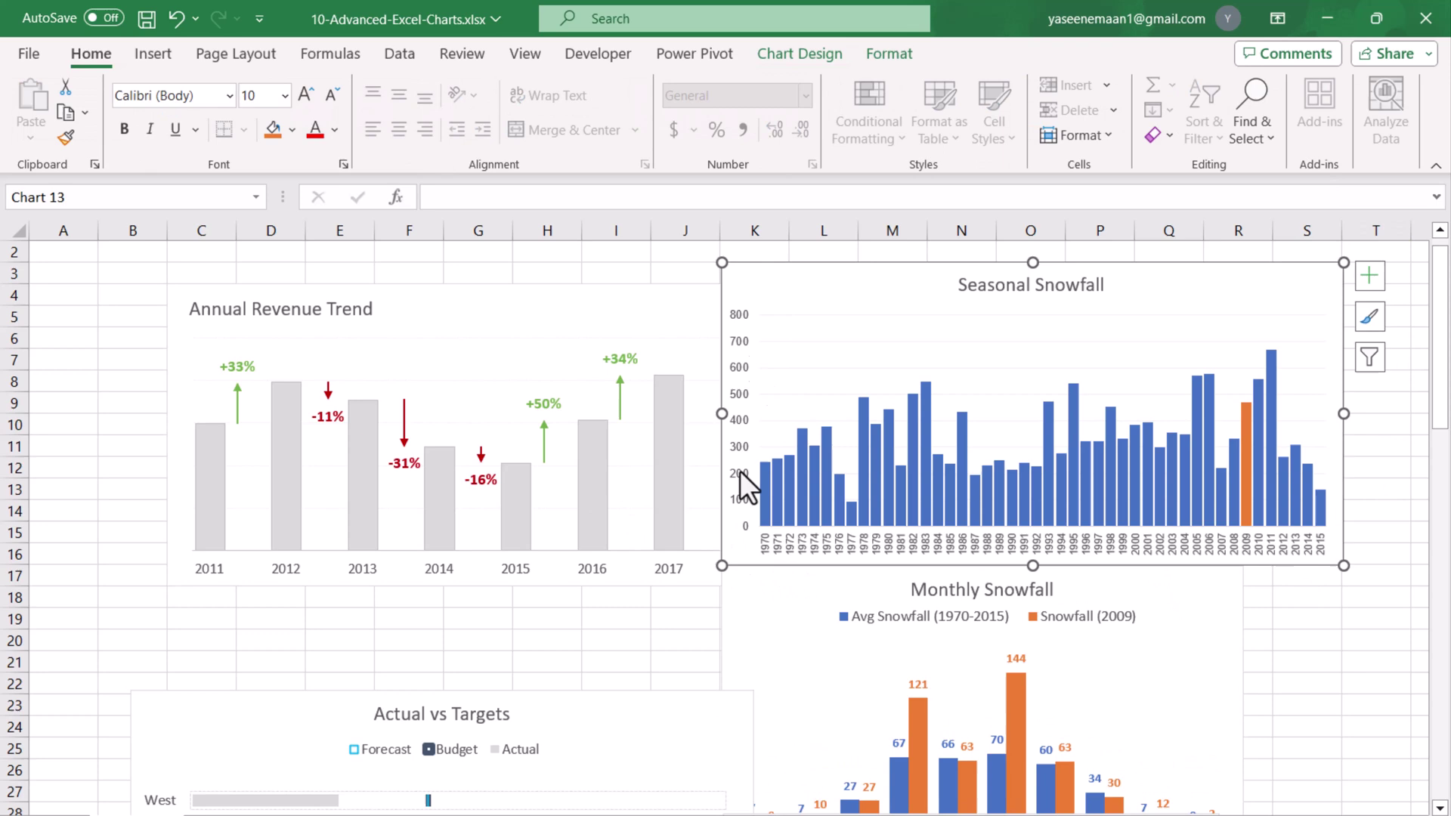
{"action": "left_click_drag", "start_coordinate": [767, 272], "coordinate": [215, 594]}
Move the Actual vs Targets chart below Seasonal Snowfall.
{"action": "scroll", "coordinate": [578, 457], "scroll_direction": "down", "scroll_amount": 5}
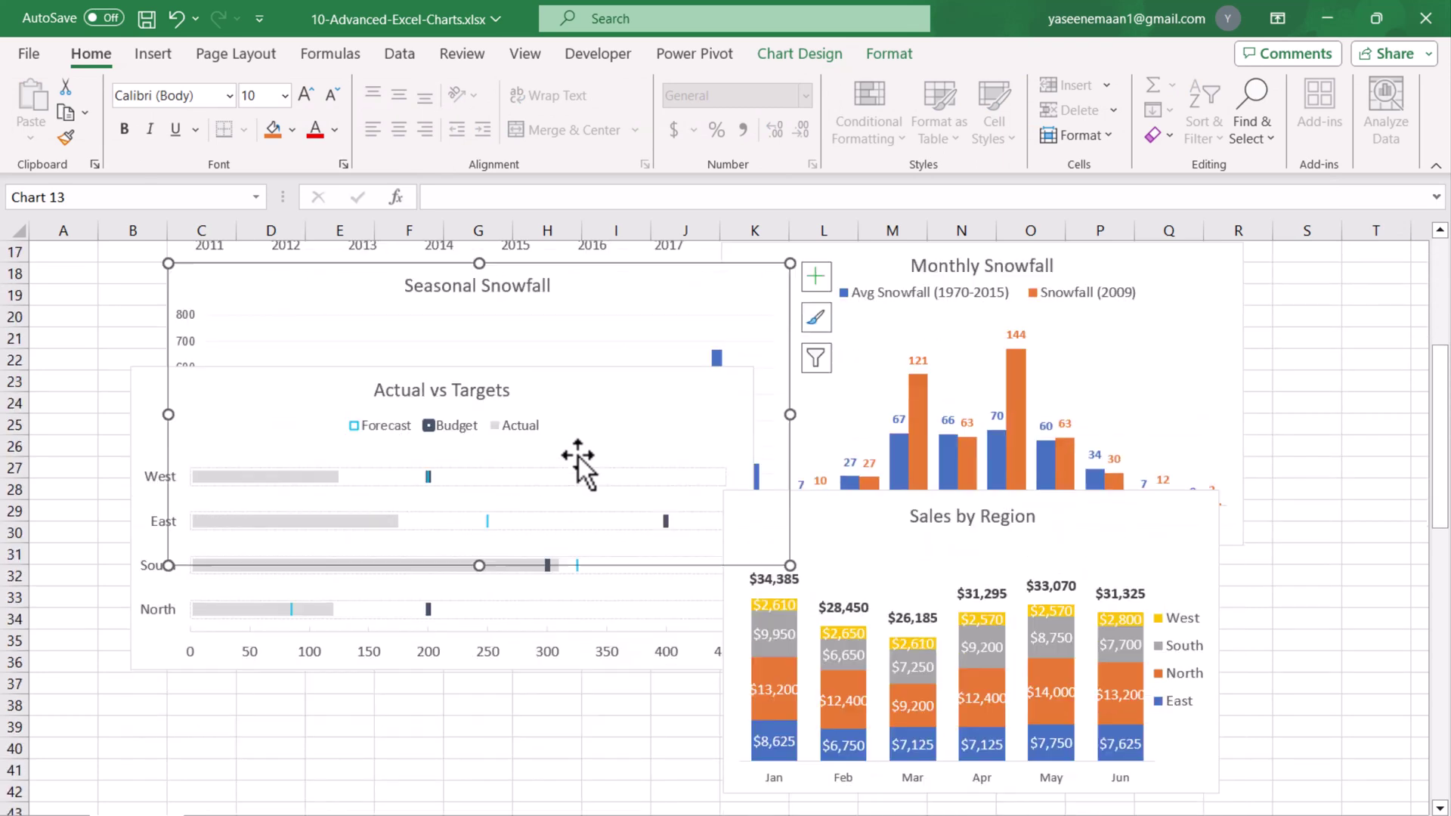
{"action": "left_click", "coordinate": [301, 657]}
{"action": "left_click_drag", "start_coordinate": [184, 373], "coordinate": [218, 569]}
Bring Monthly Snowfall down into the column and widen it with its right handle.
{"action": "scroll", "coordinate": [665, 509], "scroll_direction": "up", "scroll_amount": 3}
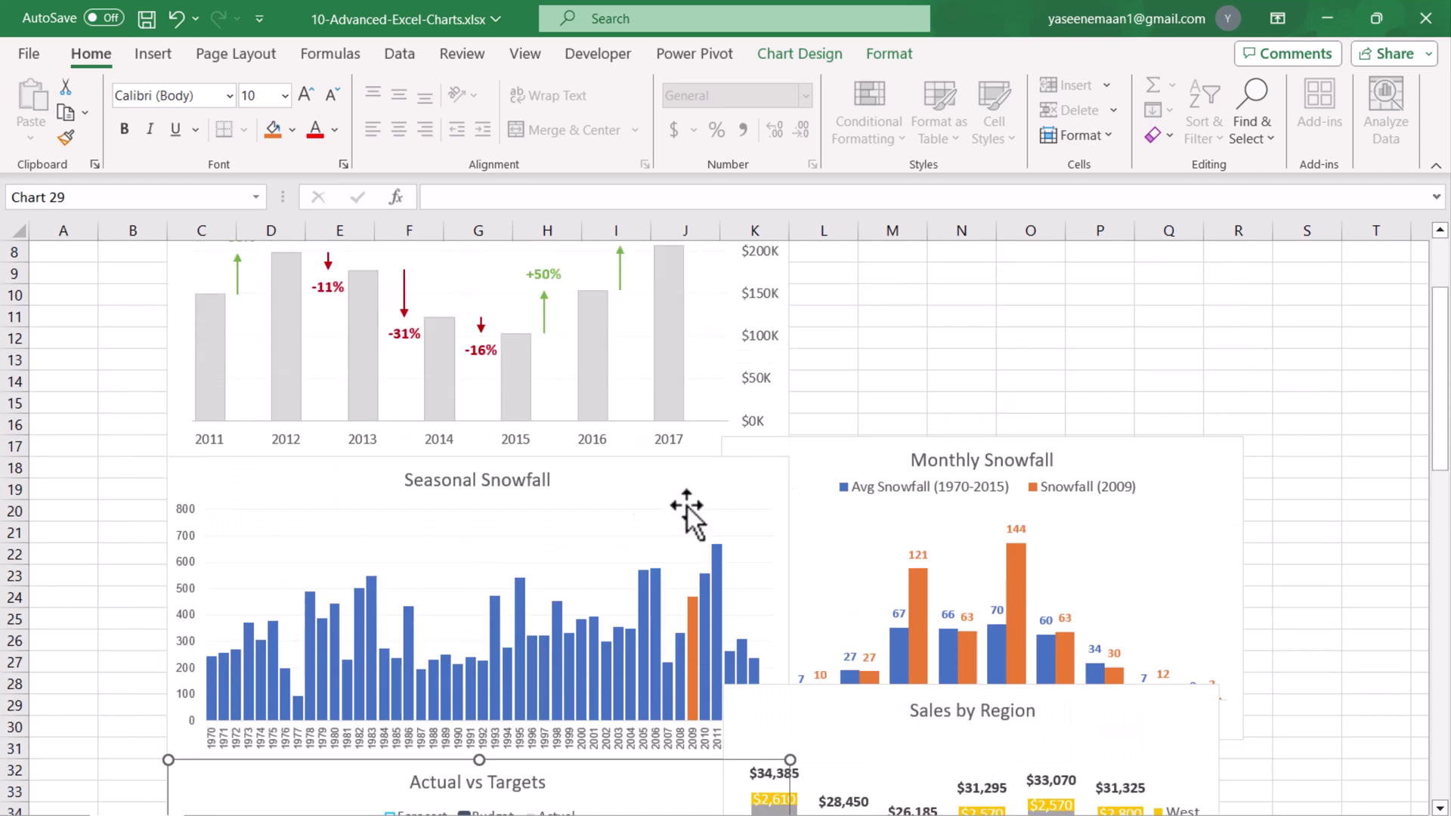
{"action": "left_click_drag", "start_coordinate": [848, 441], "coordinate": [880, 701]}
{"action": "scroll", "coordinate": [831, 585], "scroll_direction": "down", "scroll_amount": 7}
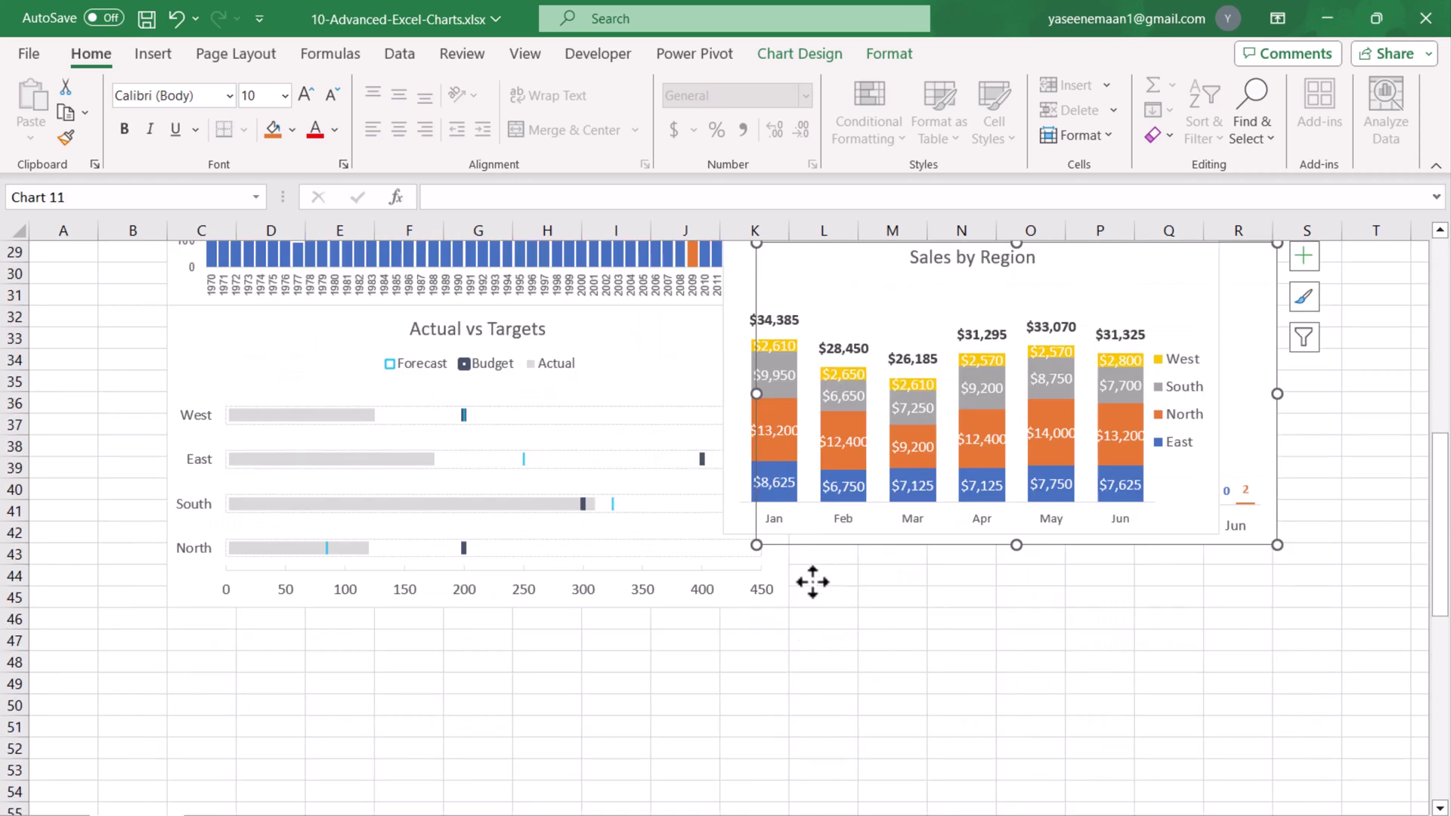
{"action": "left_click_drag", "start_coordinate": [808, 555], "coordinate": [231, 546]}
{"action": "scroll", "coordinate": [771, 529], "scroll_direction": "down", "scroll_amount": 5}
{"action": "scroll", "coordinate": [395, 586], "scroll_direction": "up", "scroll_amount": 4}
{"action": "left_click_drag", "start_coordinate": [702, 703], "coordinate": [782, 691]}
Place the Sales by Region chart under Monthly Snowfall.
{"action": "scroll", "coordinate": [858, 522], "scroll_direction": "up", "scroll_amount": 5}
{"action": "left_click_drag", "start_coordinate": [858, 522], "coordinate": [678, 546]}
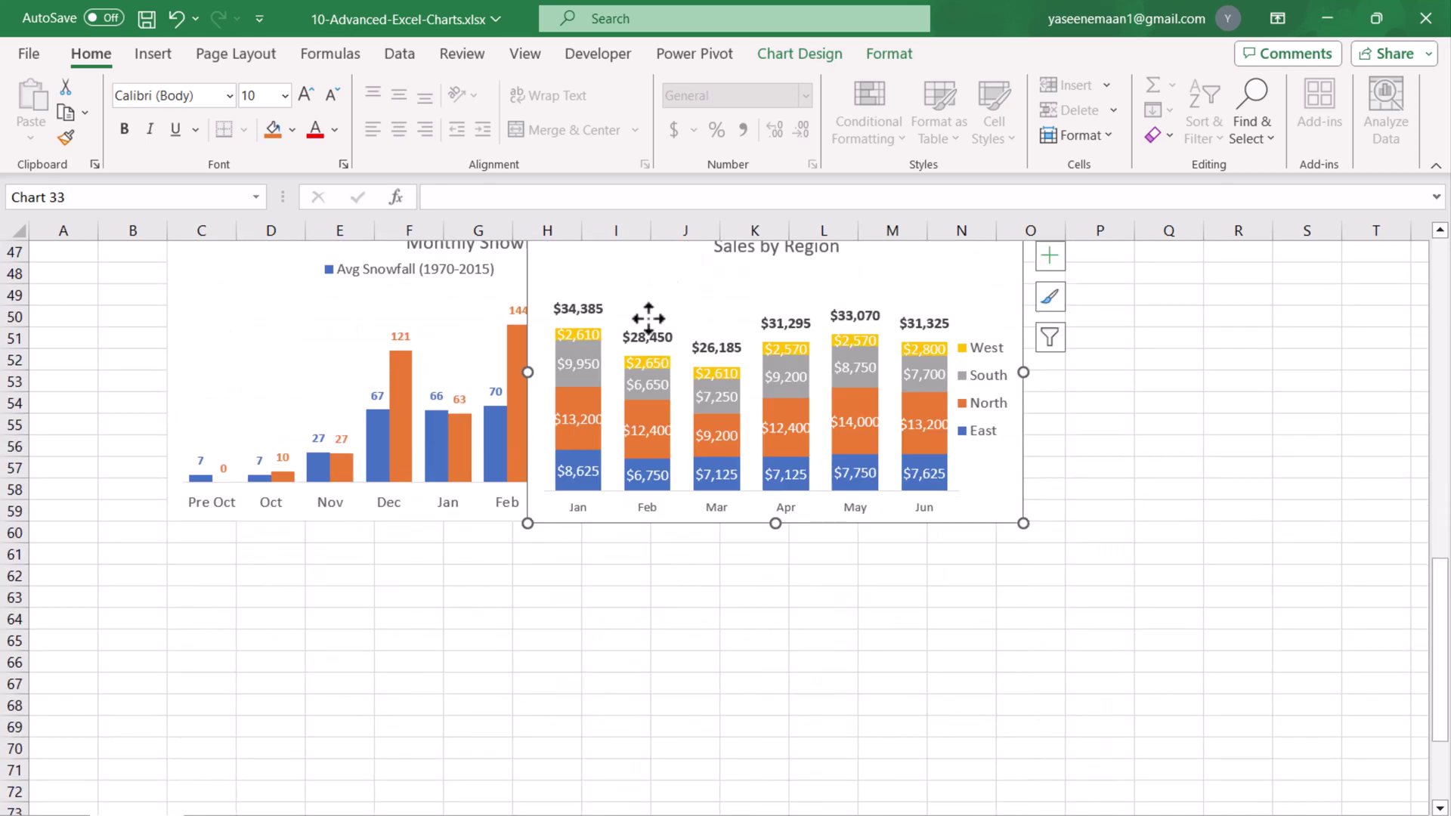
{"action": "left_click_drag", "start_coordinate": [648, 319], "coordinate": [305, 561]}
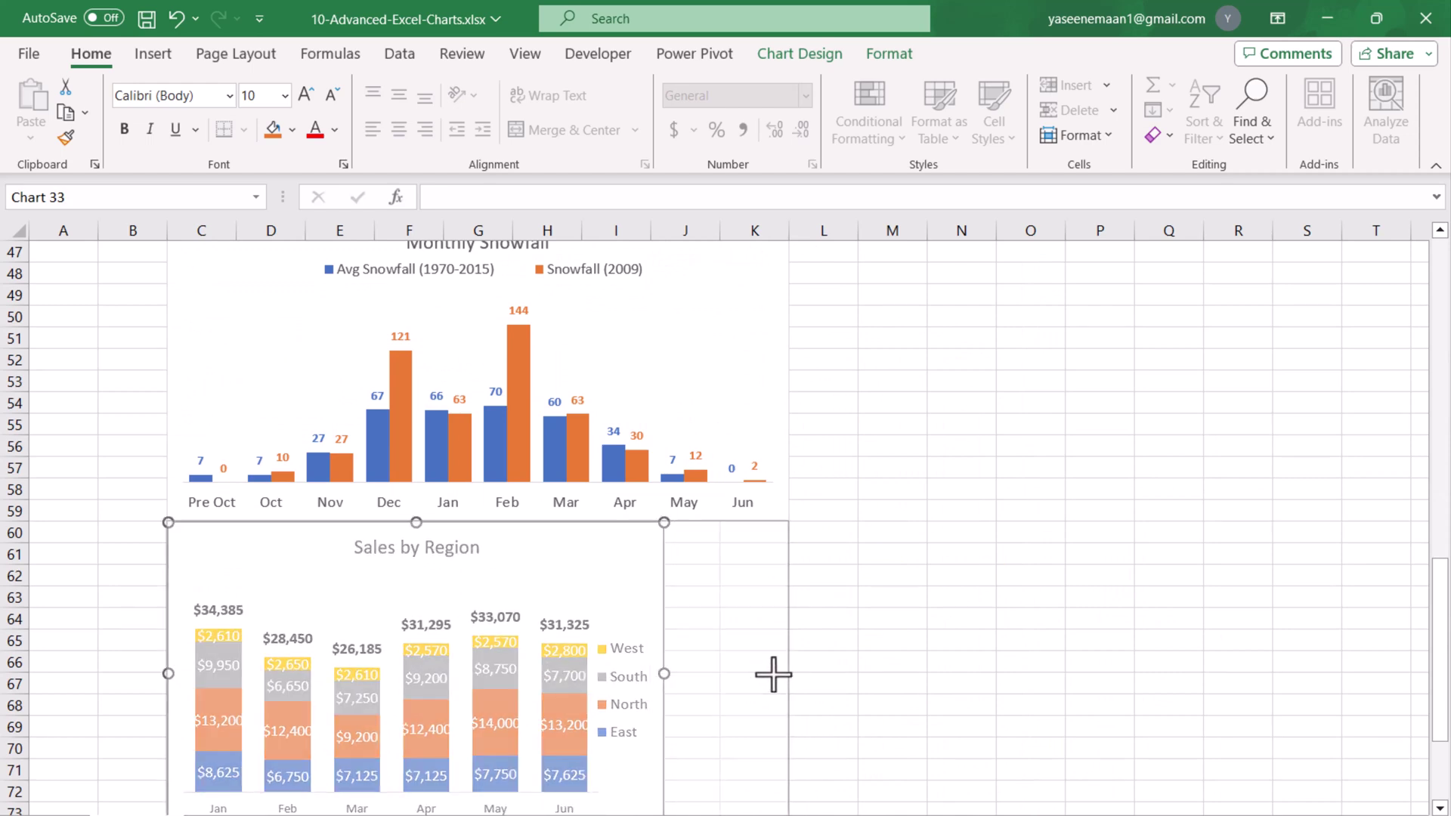
{"action": "left_click", "coordinate": [881, 640]}
{"action": "scroll", "coordinate": [632, 673], "scroll_direction": "up", "scroll_amount": 15}
Set all stacked charts to Move and size with cells in Format Object's Size & Properties.
{"action": "scroll", "coordinate": [411, 475], "scroll_direction": "up", "scroll_amount": 1}
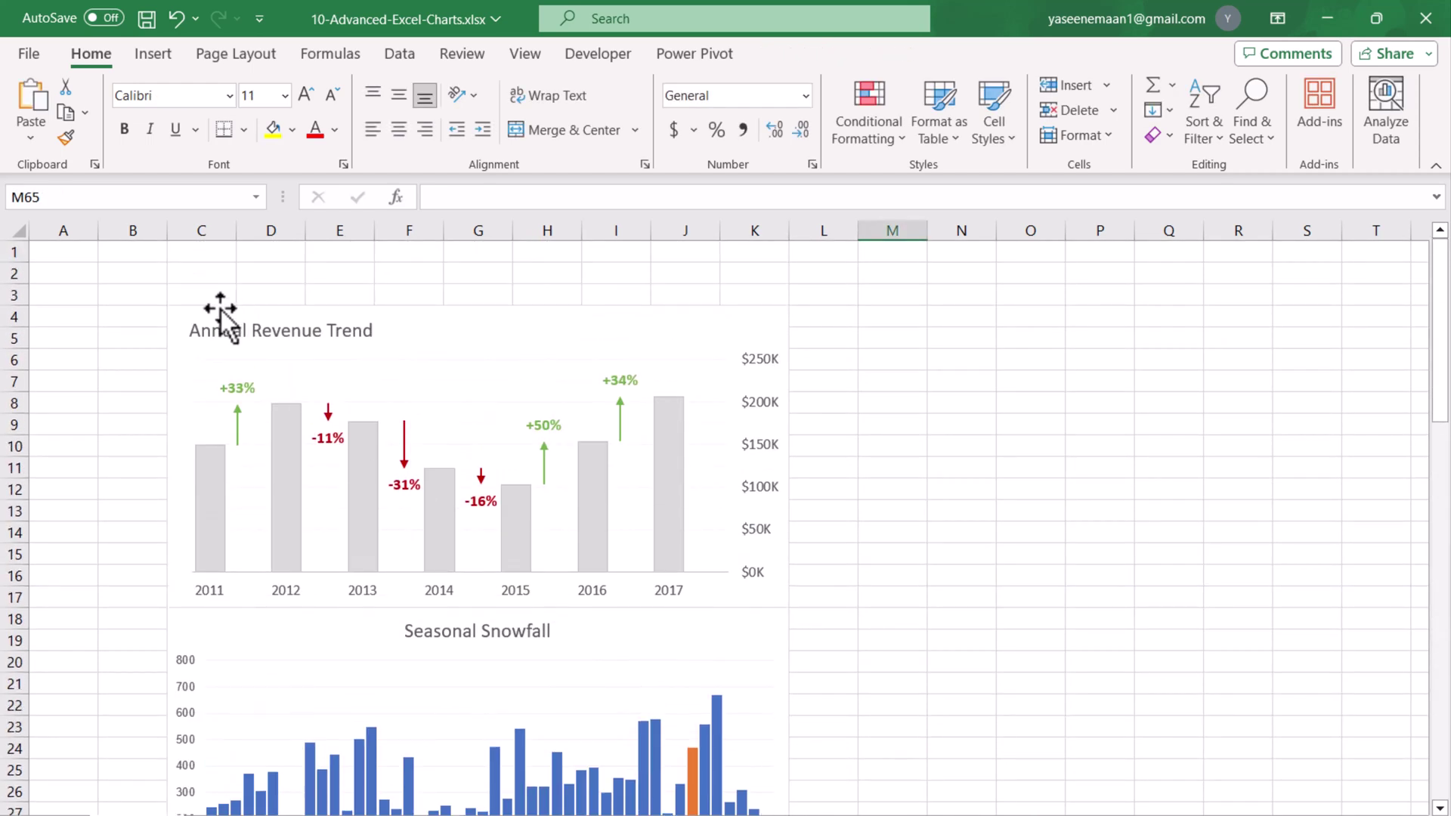
{"action": "left_click", "coordinate": [200, 282]}
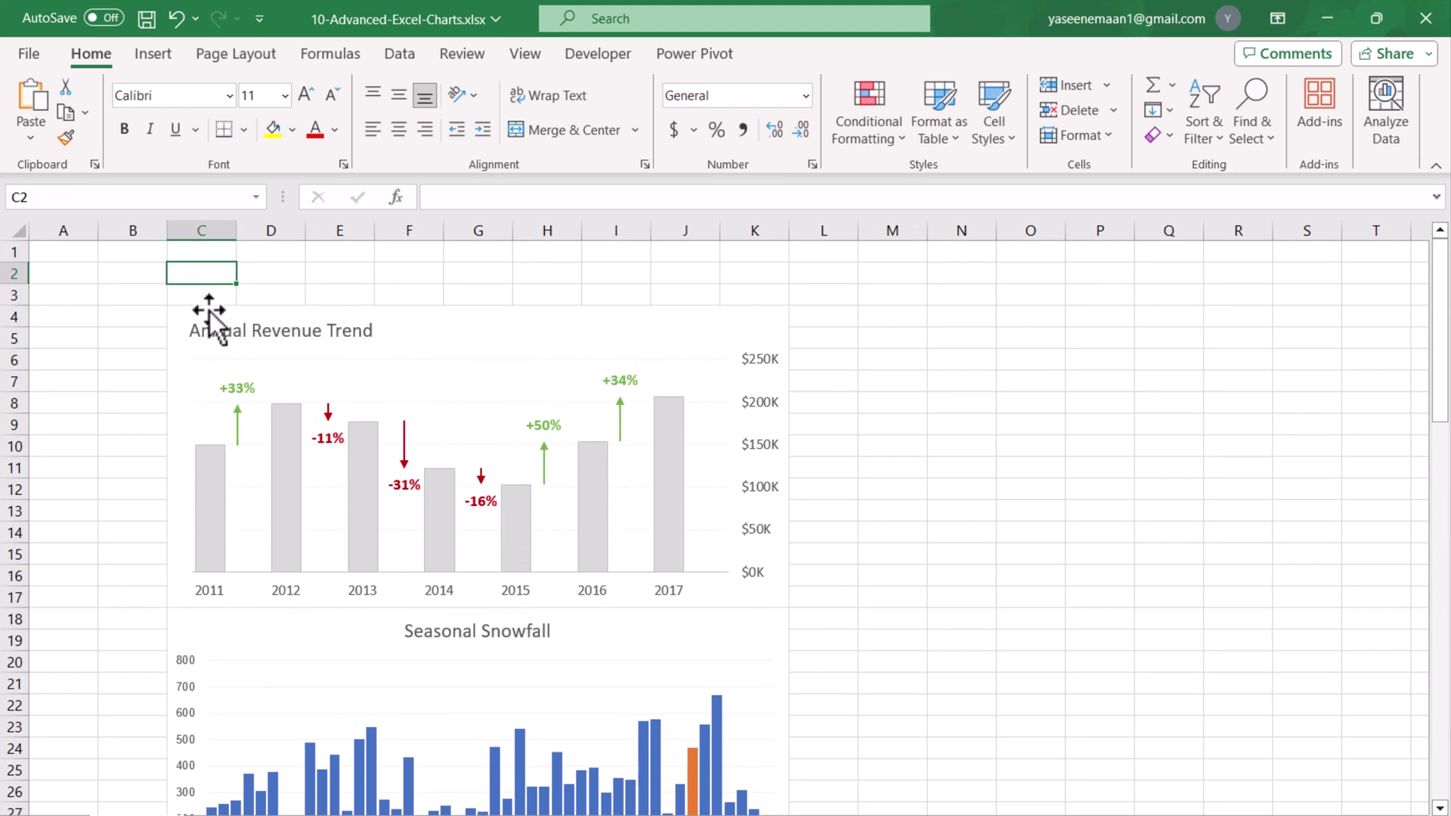
{"action": "left_click", "coordinate": [211, 311]}
{"action": "key", "text": "ctrl+a"}
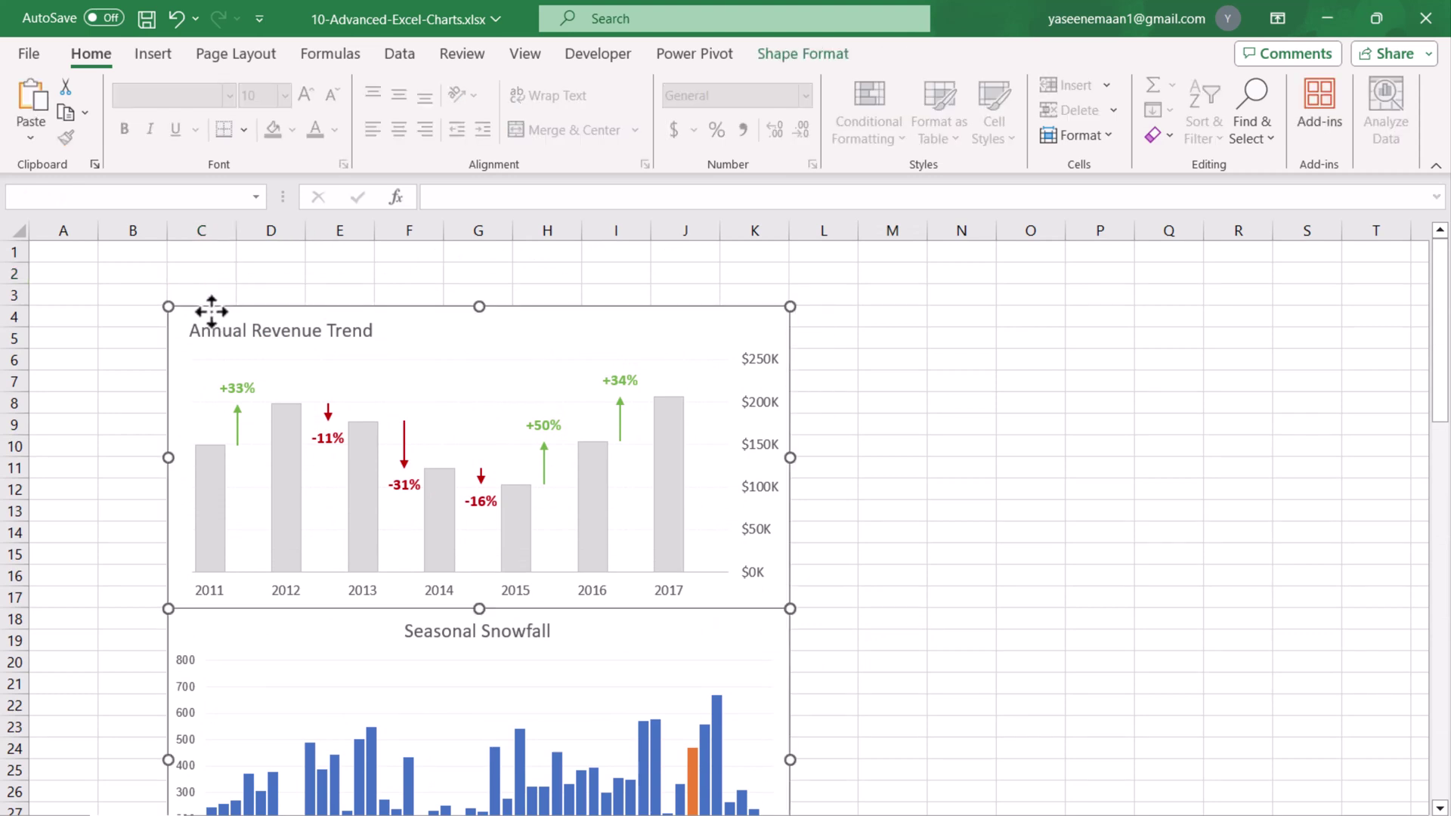
{"action": "right_click", "coordinate": [210, 311]}
{"action": "left_click", "coordinate": [302, 752]}
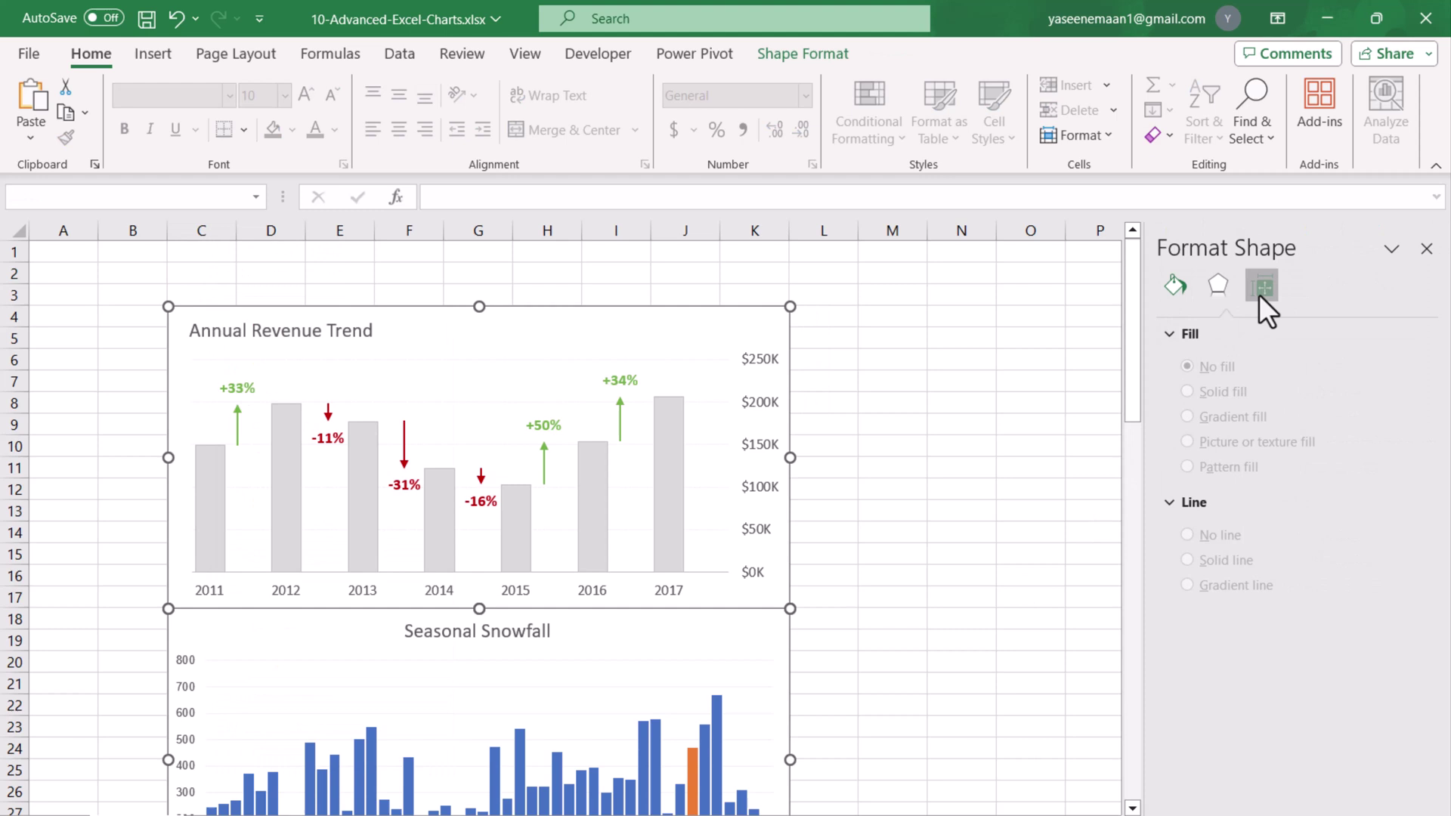
{"action": "left_click", "coordinate": [1260, 287]}
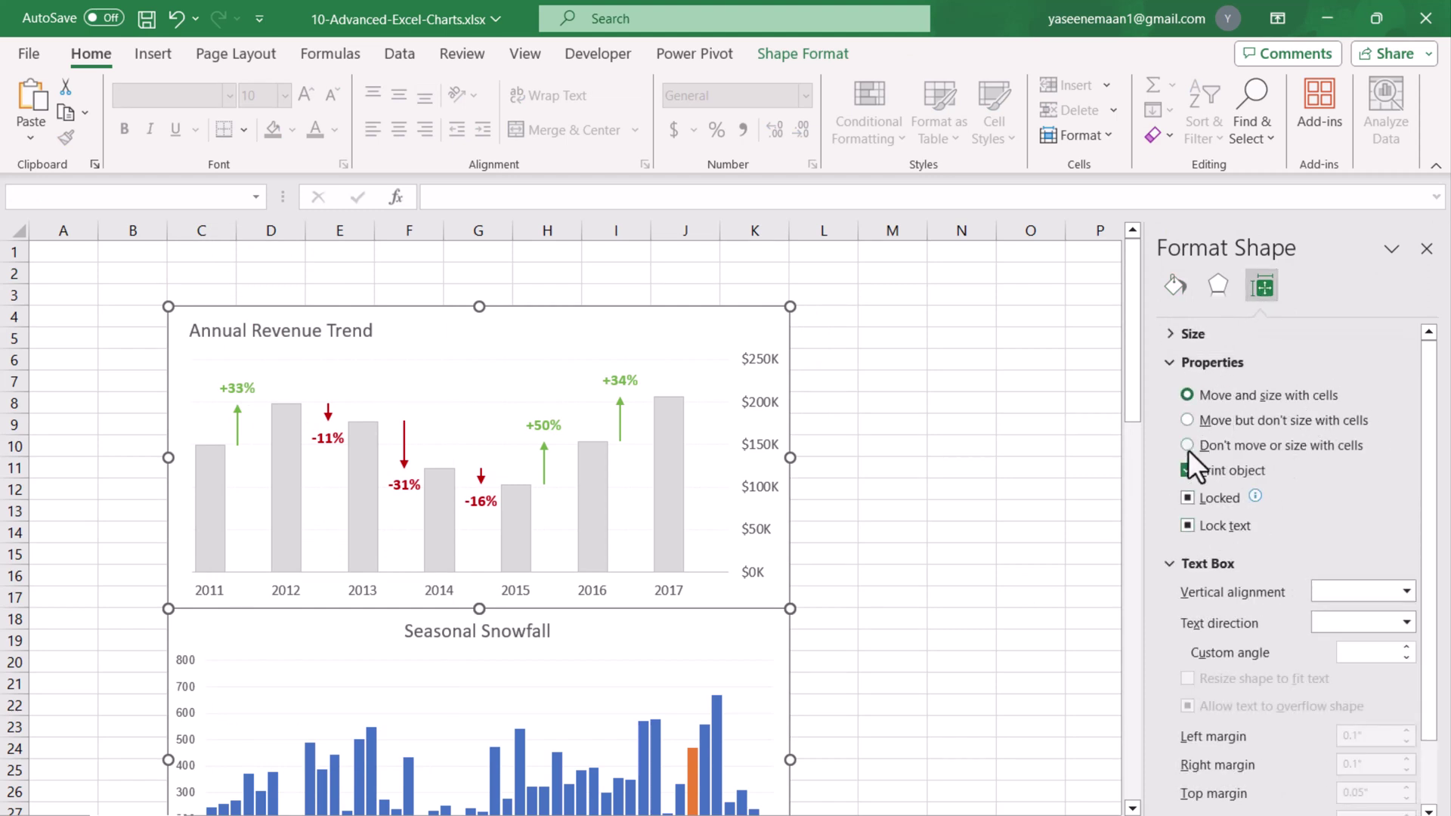
{"action": "left_click", "coordinate": [1427, 249]}
{"action": "left_click", "coordinate": [150, 297]}
Enter the header 'Chart Name' in cell B3.
{"action": "left_click", "coordinate": [1099, 359]}
{"action": "left_click", "coordinate": [148, 296]}
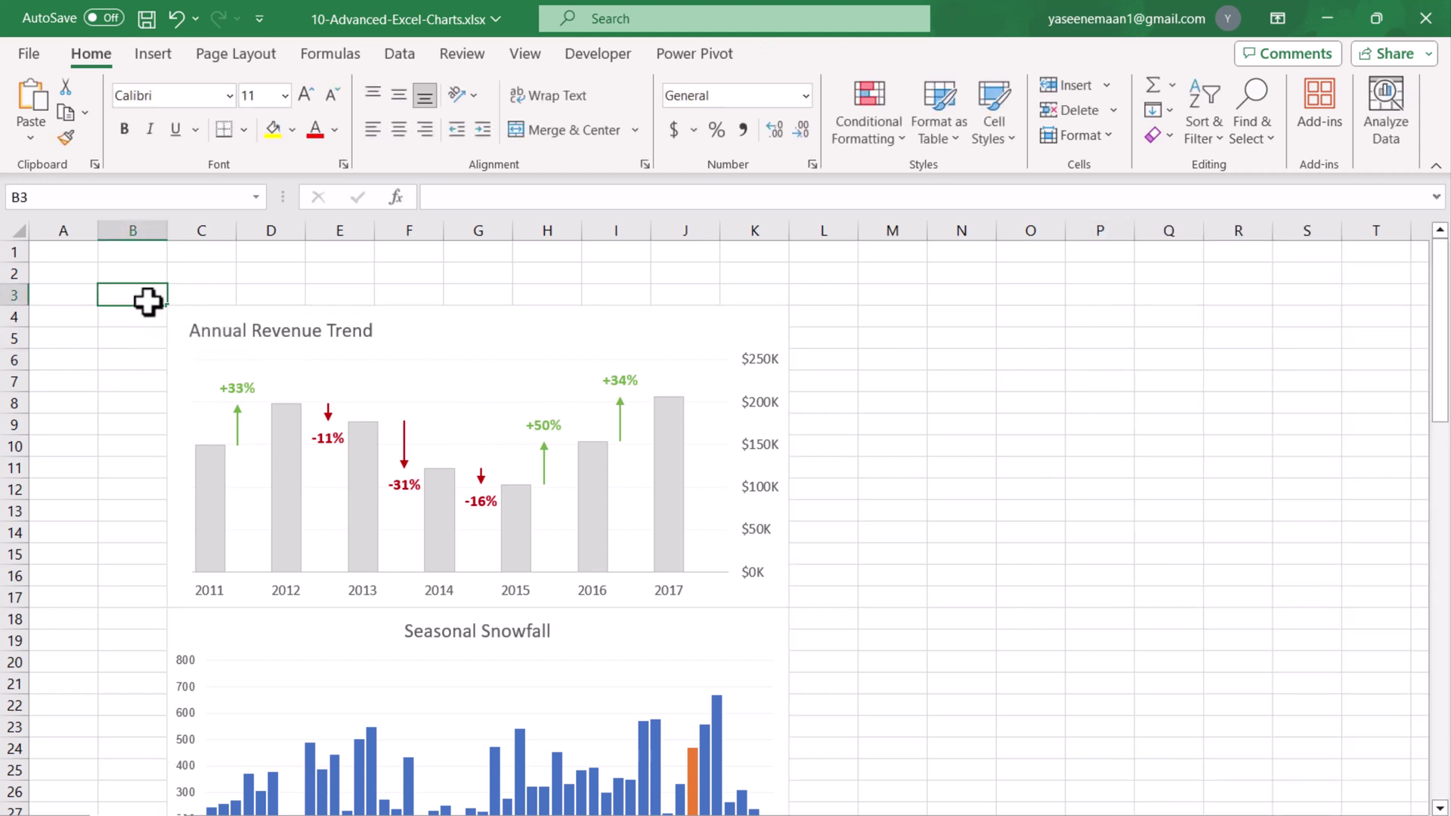
{"action": "type", "text": "Chart Name"}
{"action": "key", "text": "Return"}
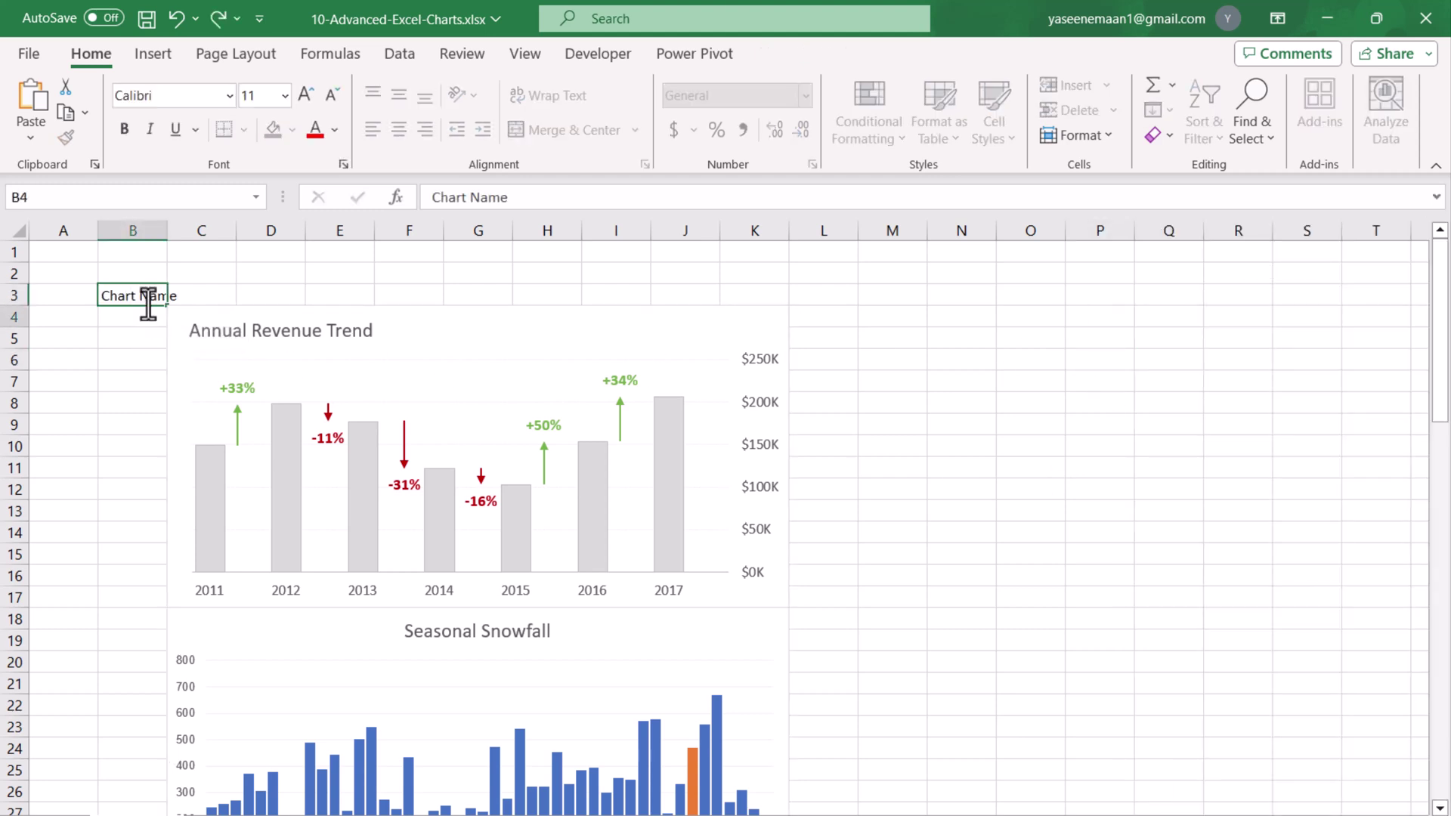
Enter 'Annual Revenue' in B4 and copy it down through B5:B17.
{"action": "type", "text": "Annu"}
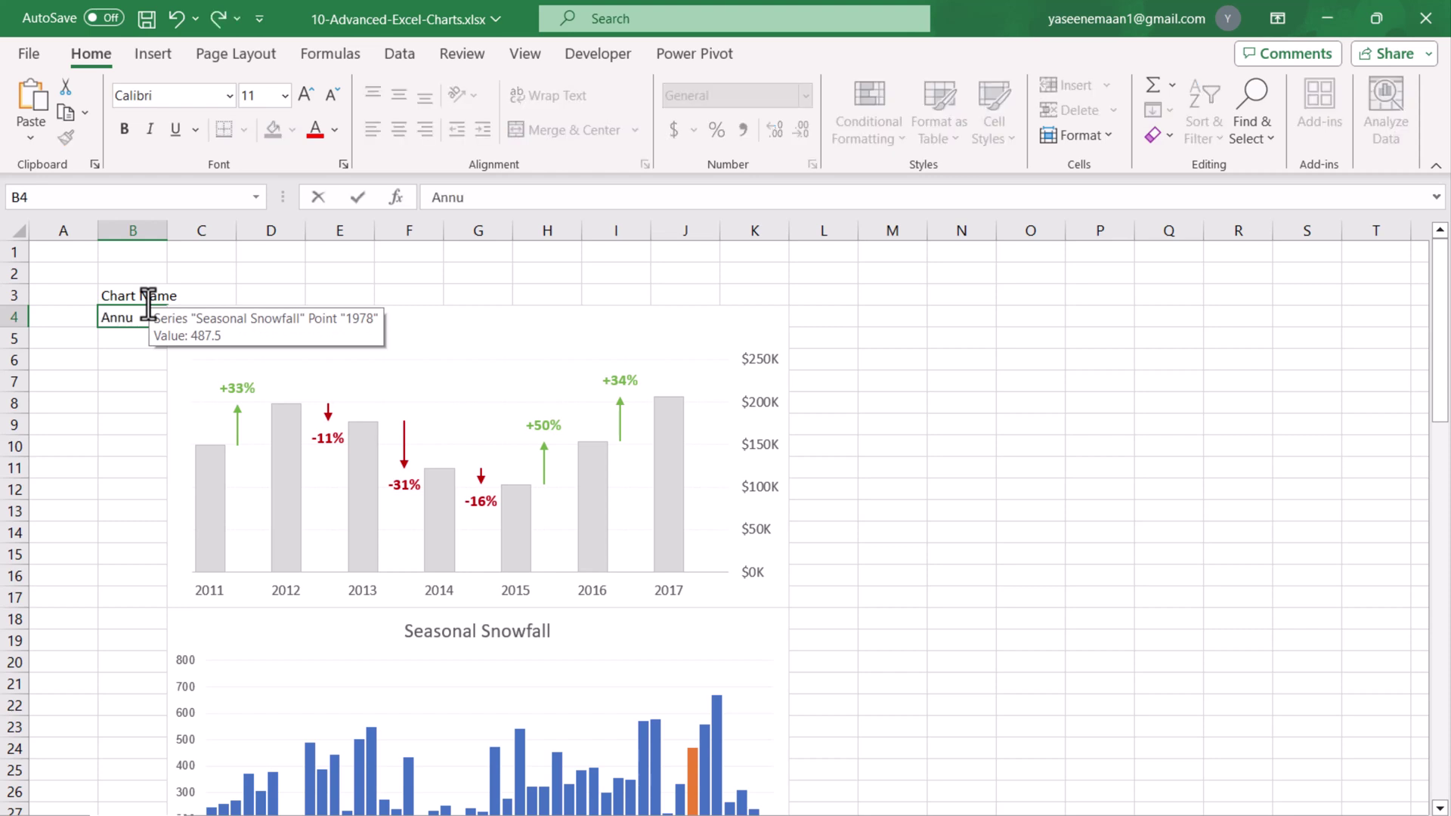
{"action": "type", "text": "al"}
{"action": "left_click", "coordinate": [323, 257]}
{"action": "double_click", "coordinate": [149, 319]}
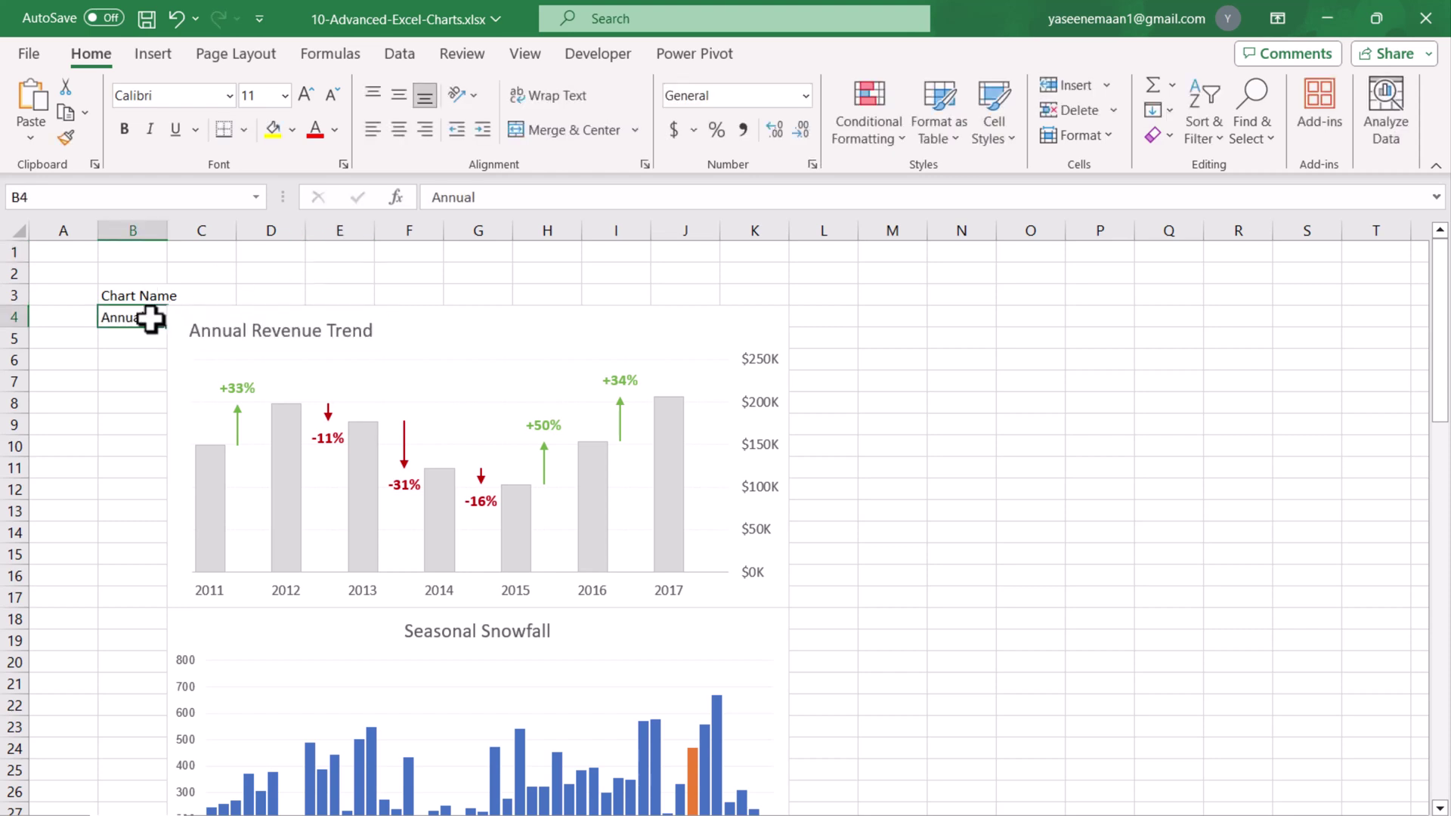
{"action": "type", "text": "Revenue"}
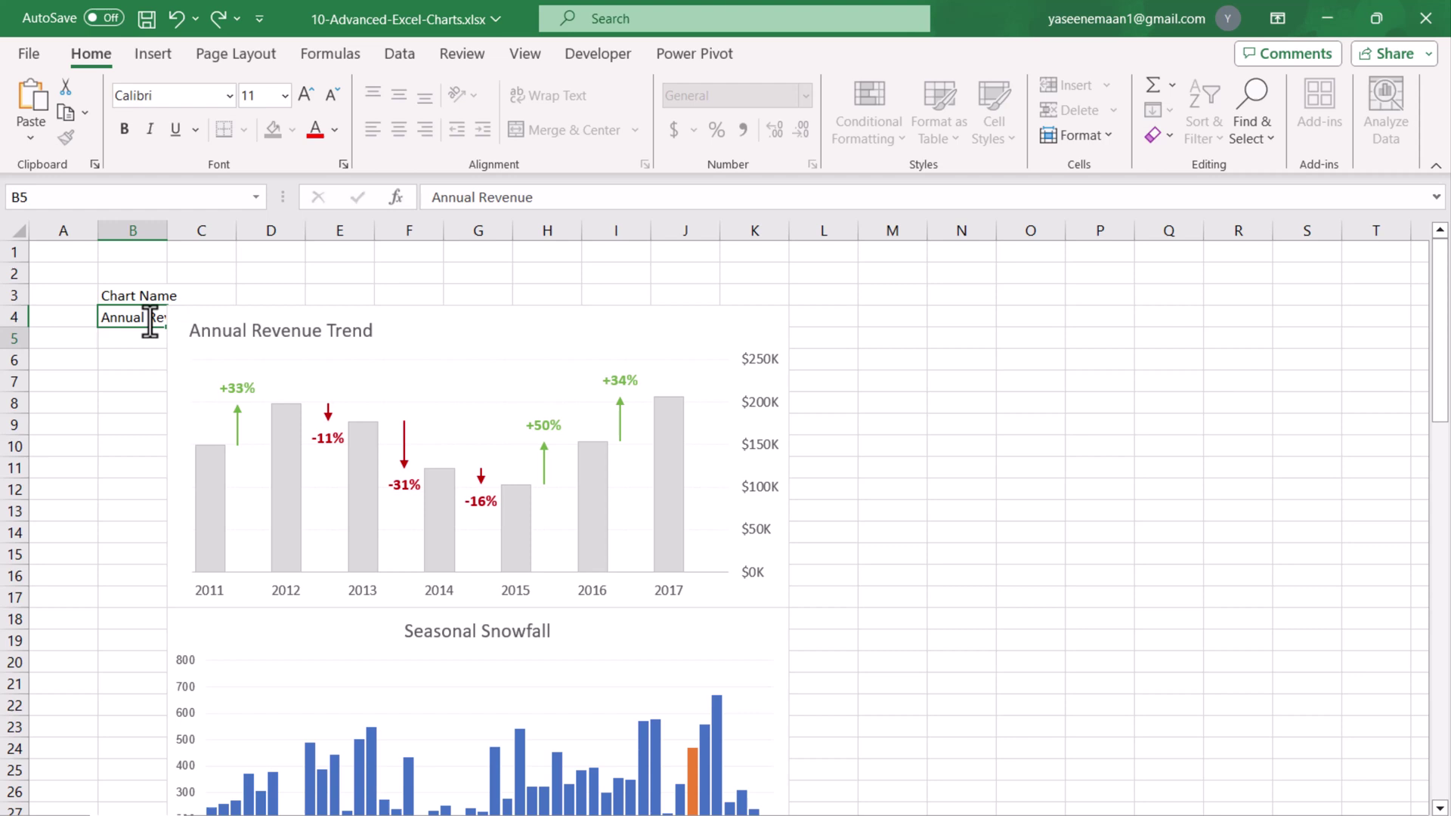
{"action": "key", "text": "Return"}
{"action": "left_click", "coordinate": [152, 319]}
{"action": "key", "text": "ctrl+c"}
{"action": "left_click_drag", "start_coordinate": [140, 344], "coordinate": [140, 591]}
{"action": "key", "text": "ctrl+v"}
Enter 'Seasonal snowfall' in B18 and paste it into B19:B31.
{"action": "left_click", "coordinate": [158, 620]}
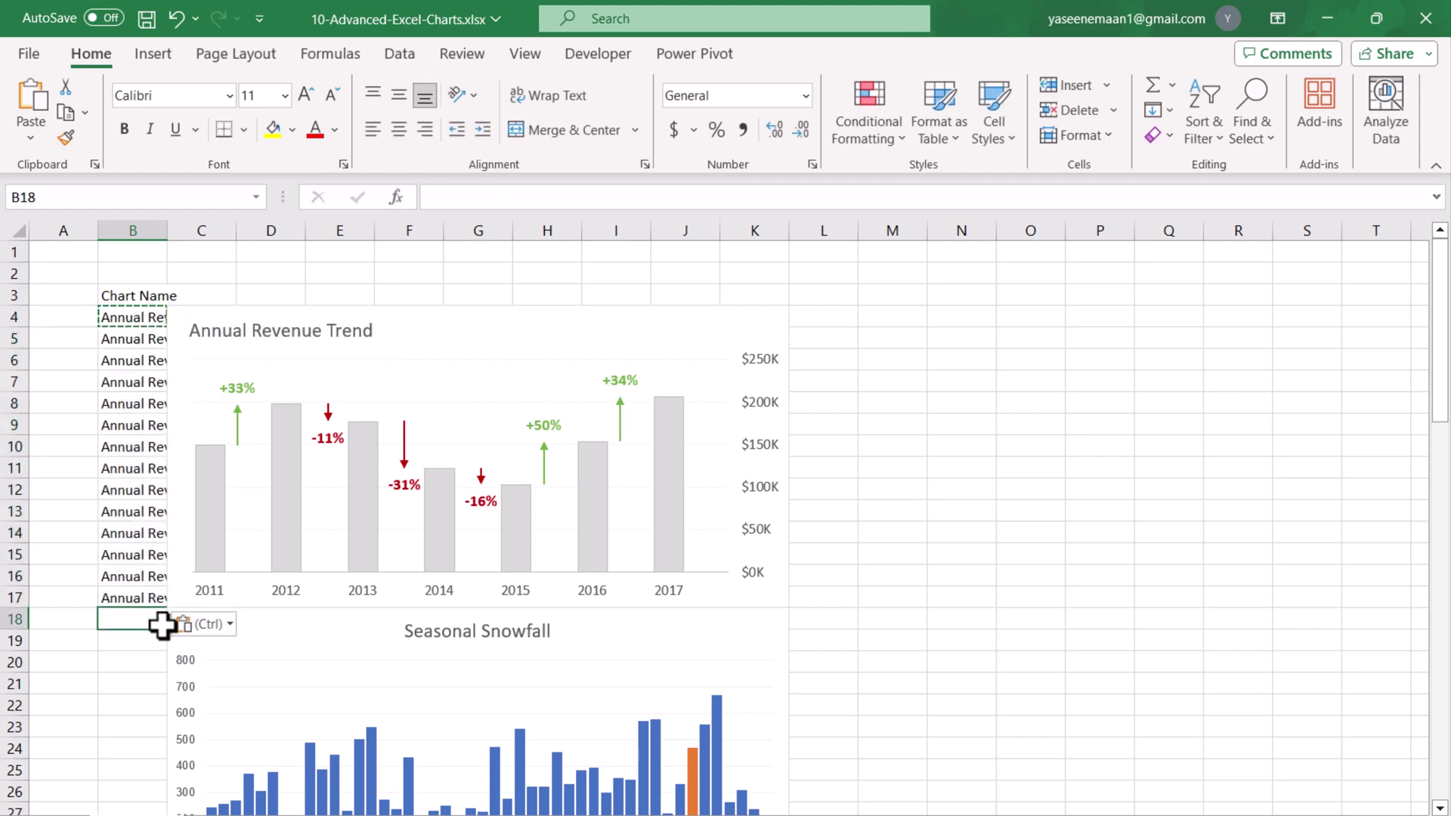
{"action": "type", "text": "Seasonal snowfall"}
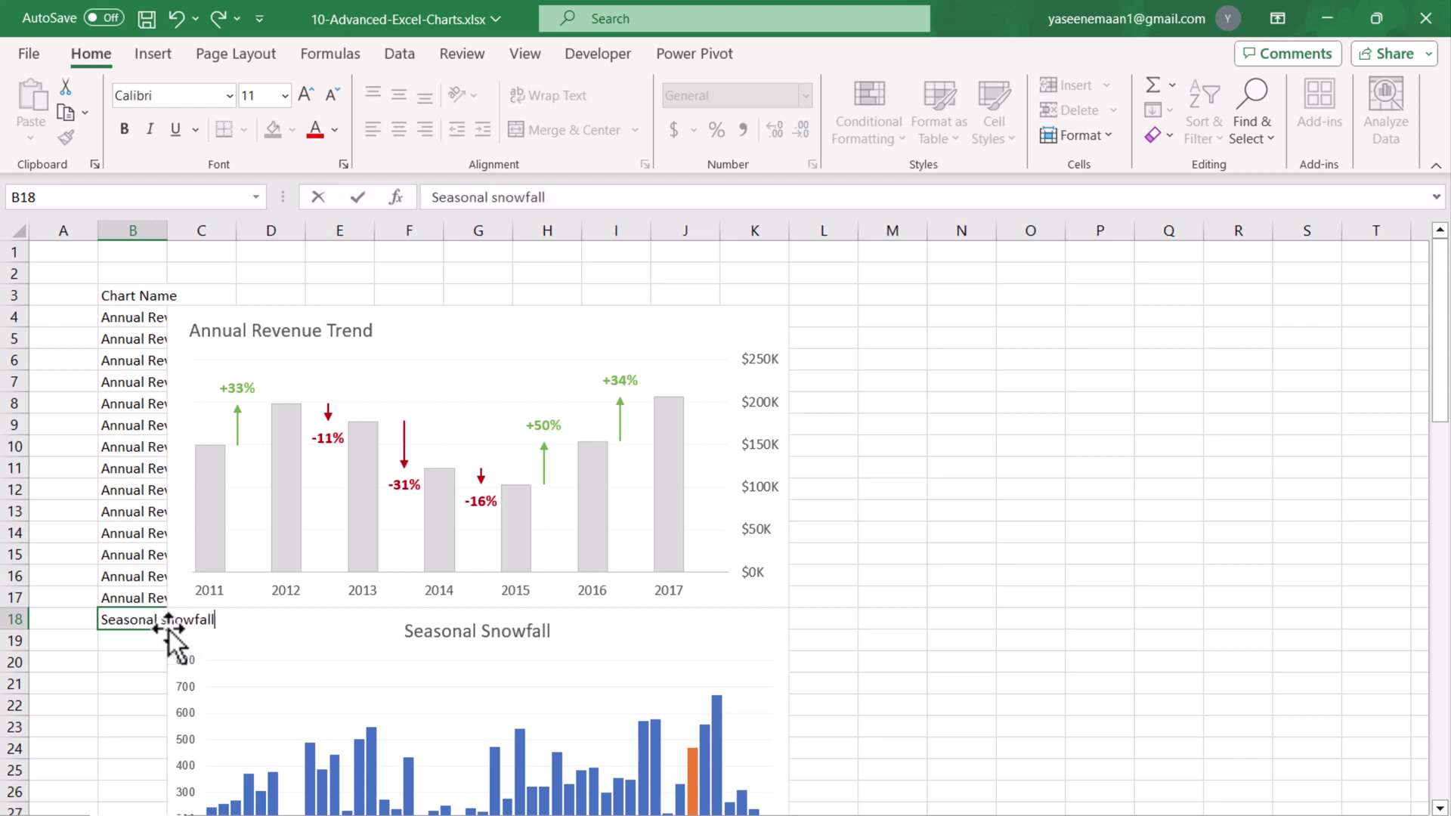
{"action": "key", "text": "Return"}
{"action": "left_click", "coordinate": [154, 621]}
{"action": "scroll", "coordinate": [155, 621], "scroll_direction": "down", "scroll_amount": 3}
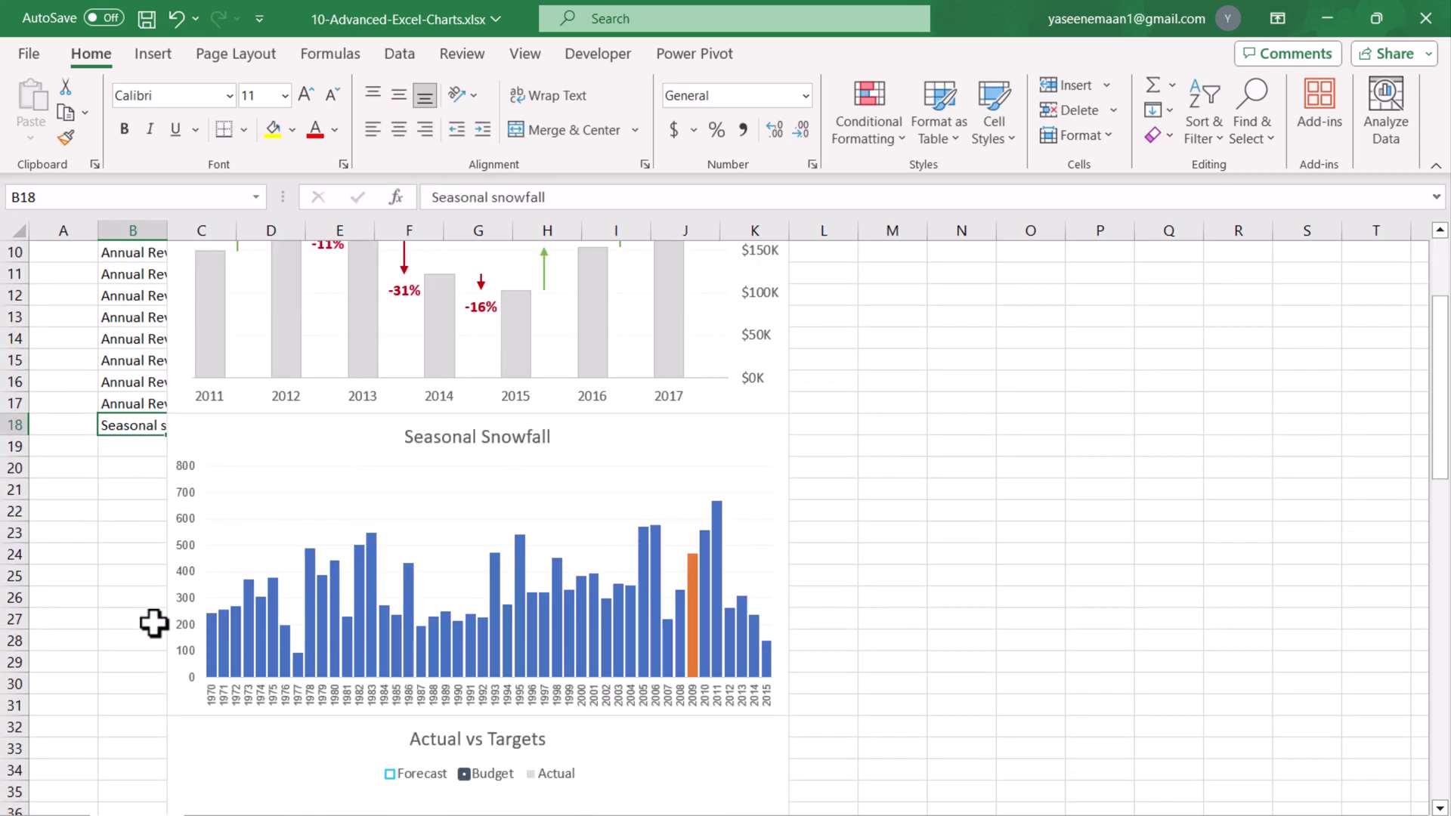
{"action": "key", "text": "ctrl+c"}
{"action": "left_click_drag", "start_coordinate": [129, 453], "coordinate": [136, 700]}
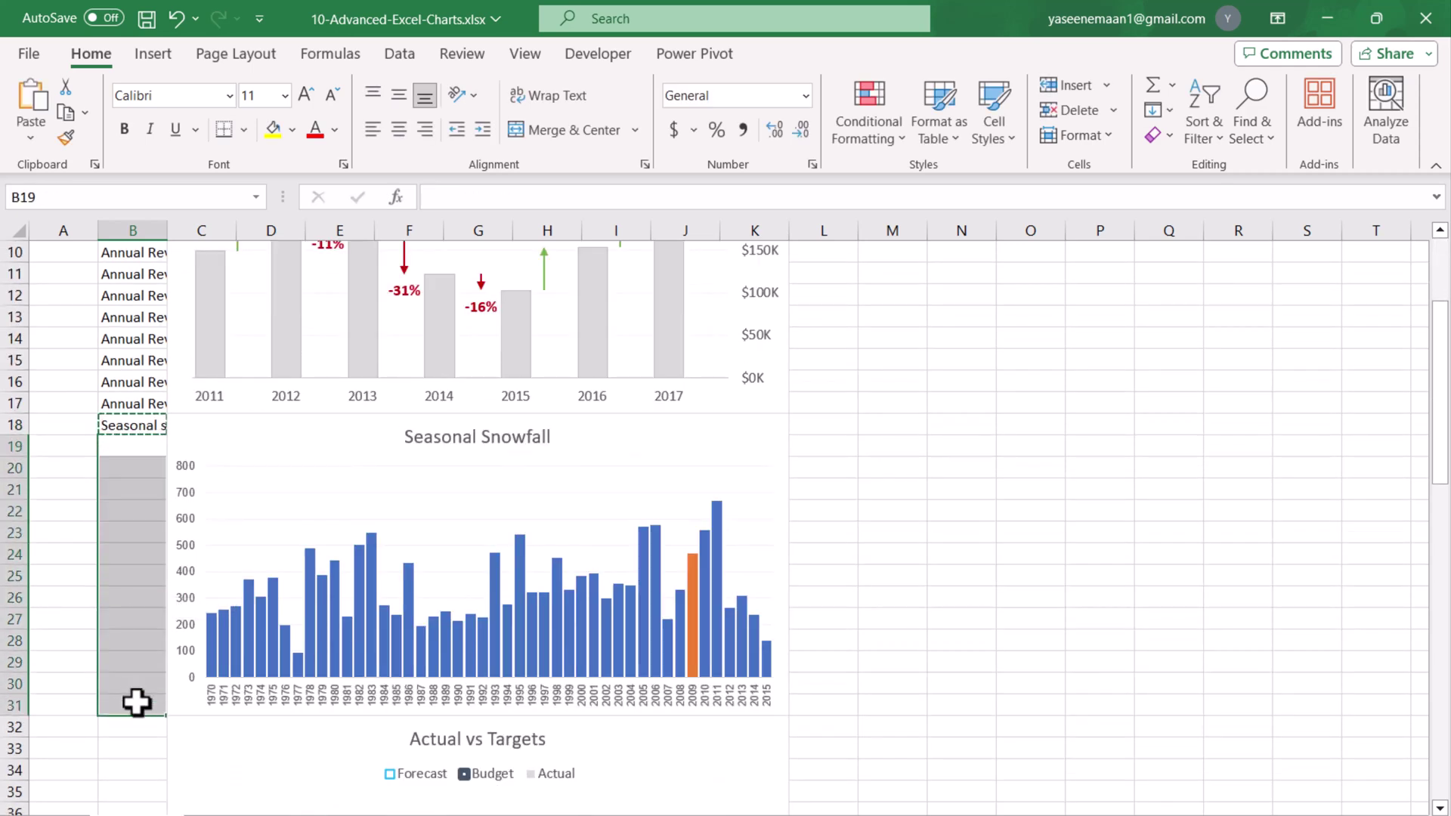
{"action": "key", "text": "ctrl+v"}
Enter 'Actual vs Target' in B32 and paste it into B33:B45.
{"action": "scroll", "coordinate": [136, 700], "scroll_direction": "down", "scroll_amount": 1}
{"action": "scroll", "coordinate": [136, 702], "scroll_direction": "down", "scroll_amount": 3}
{"action": "left_click", "coordinate": [143, 470]}
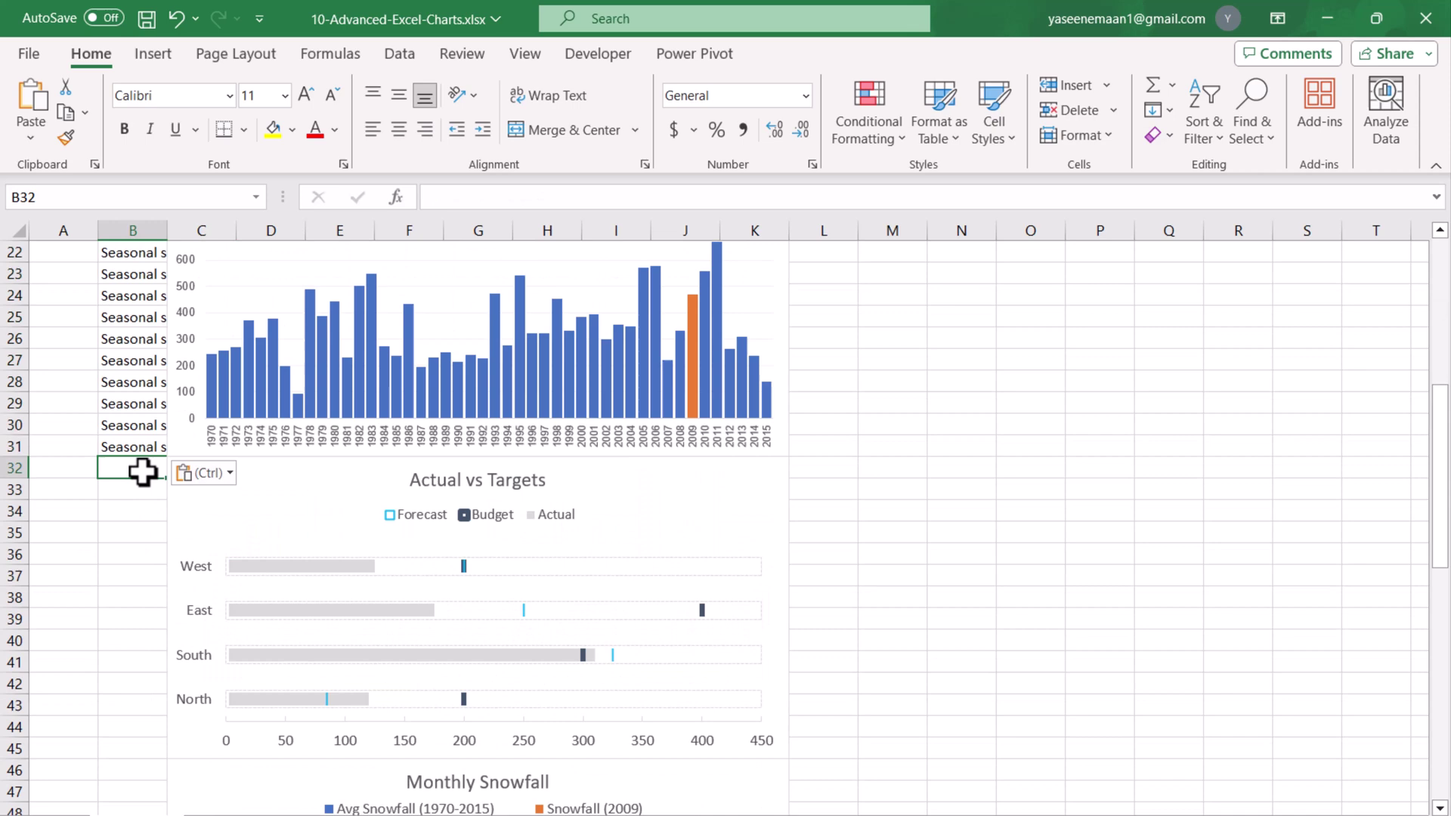
{"action": "type", "text": "Actual vs Target"}
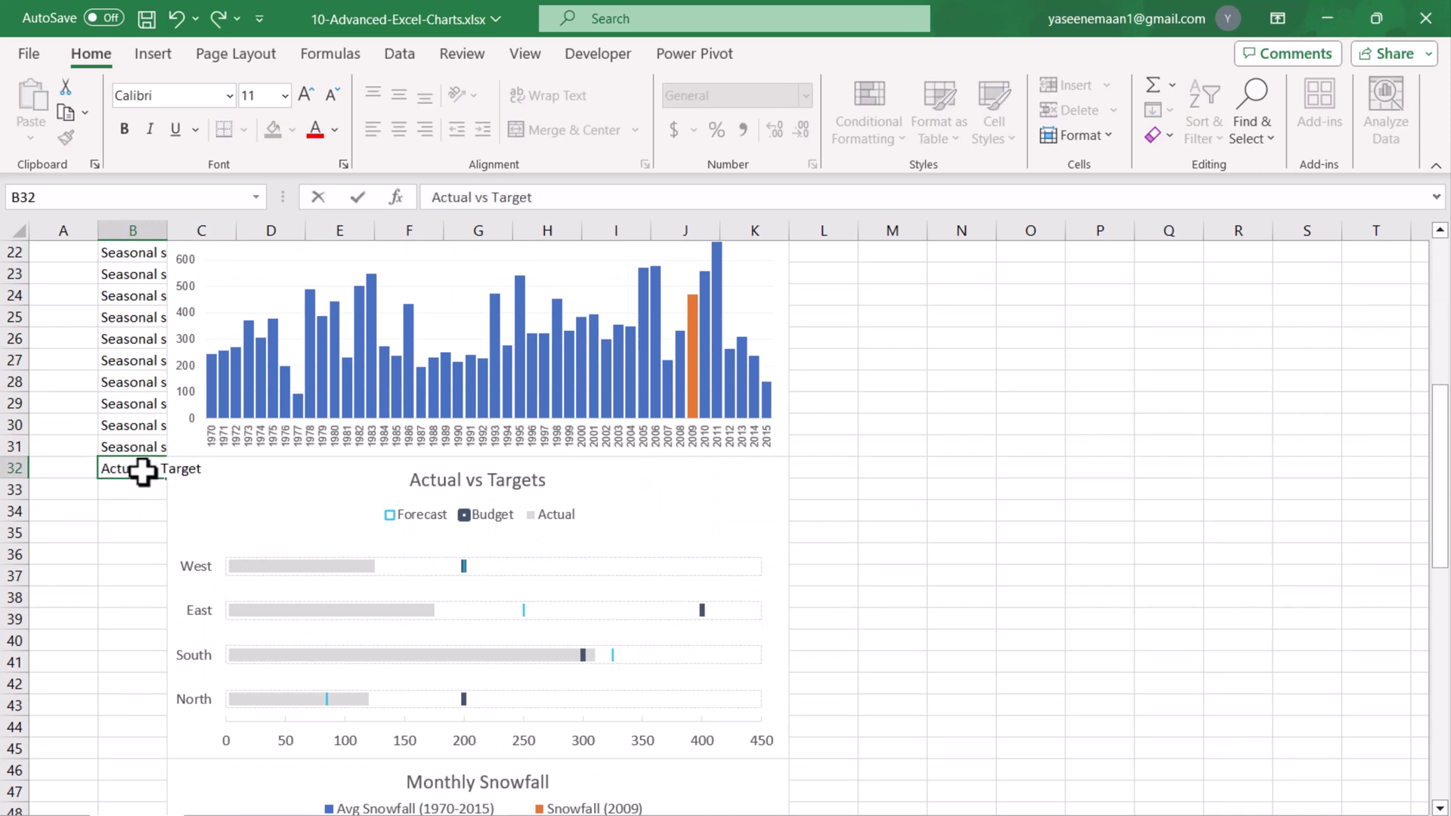
{"action": "key", "text": "Return"}
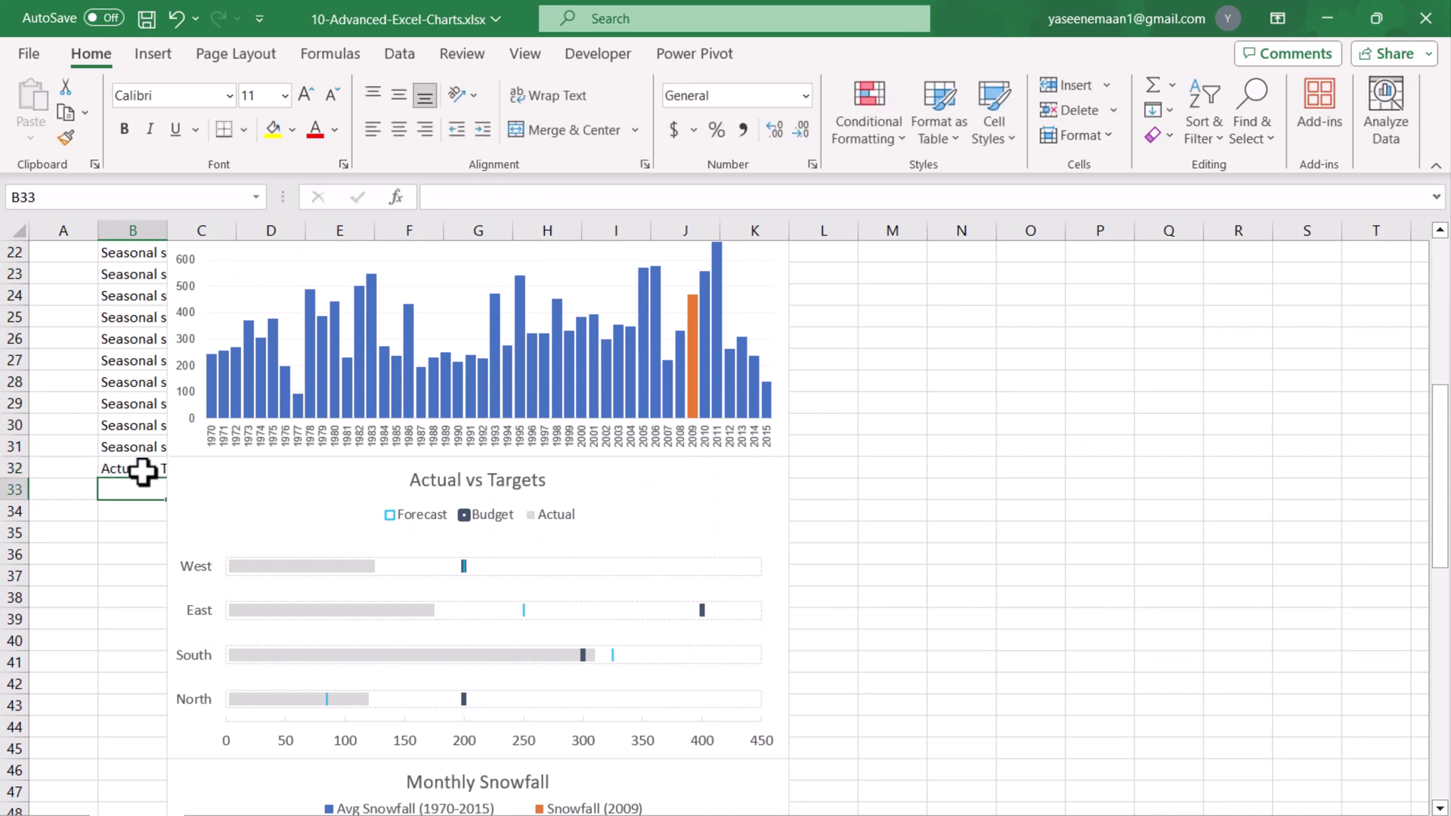
{"action": "left_click", "coordinate": [143, 470]}
{"action": "key", "text": "ctrl+c"}
{"action": "left_click_drag", "start_coordinate": [149, 492], "coordinate": [152, 758]}
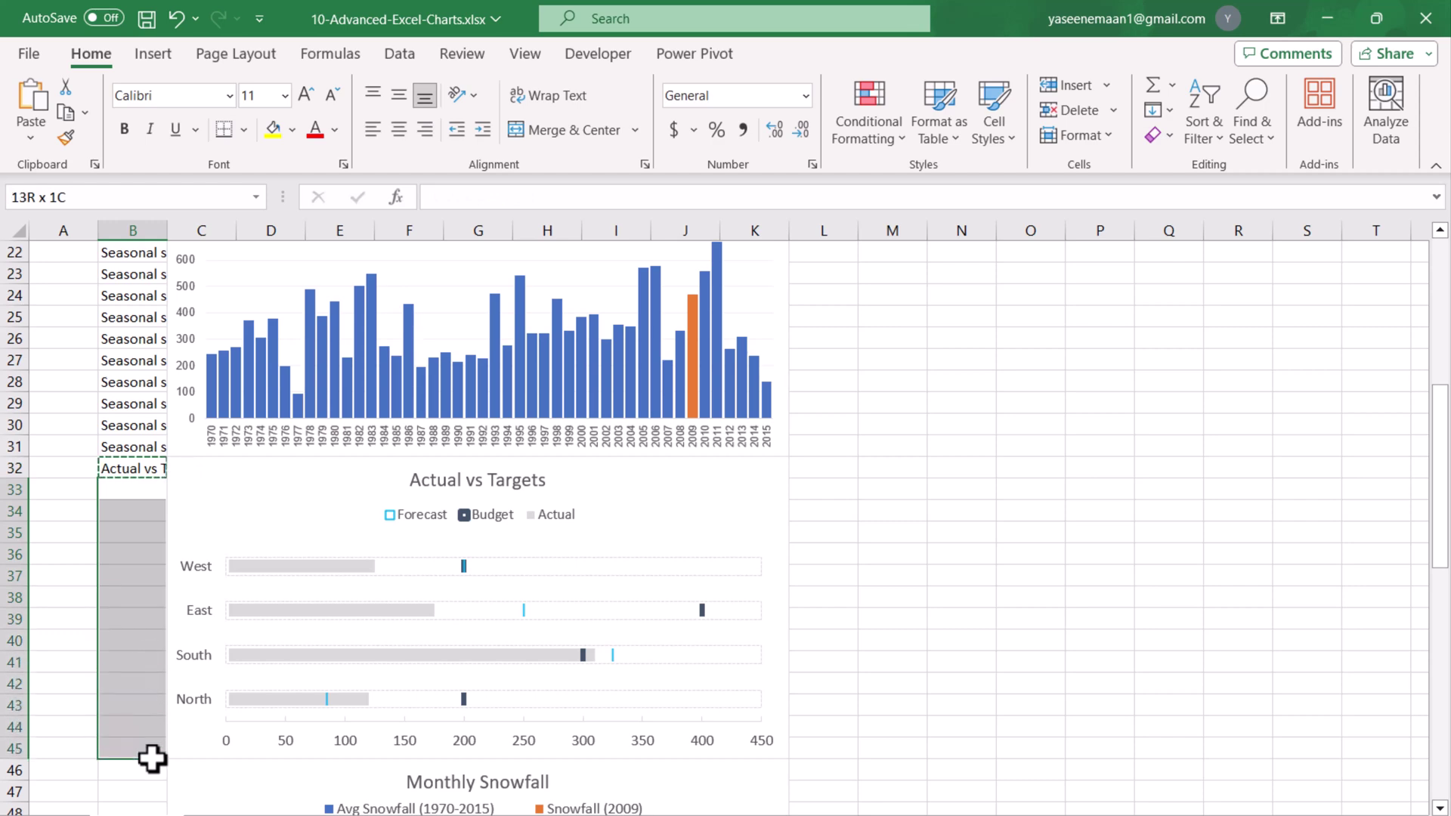
{"action": "key", "text": "ctrl+v"}
Enter 'Monthly SnowFall' in B46 and paste it into B47:B59.
{"action": "scroll", "coordinate": [113, 594], "scroll_direction": "down", "scroll_amount": 5}
{"action": "left_click", "coordinate": [117, 457]}
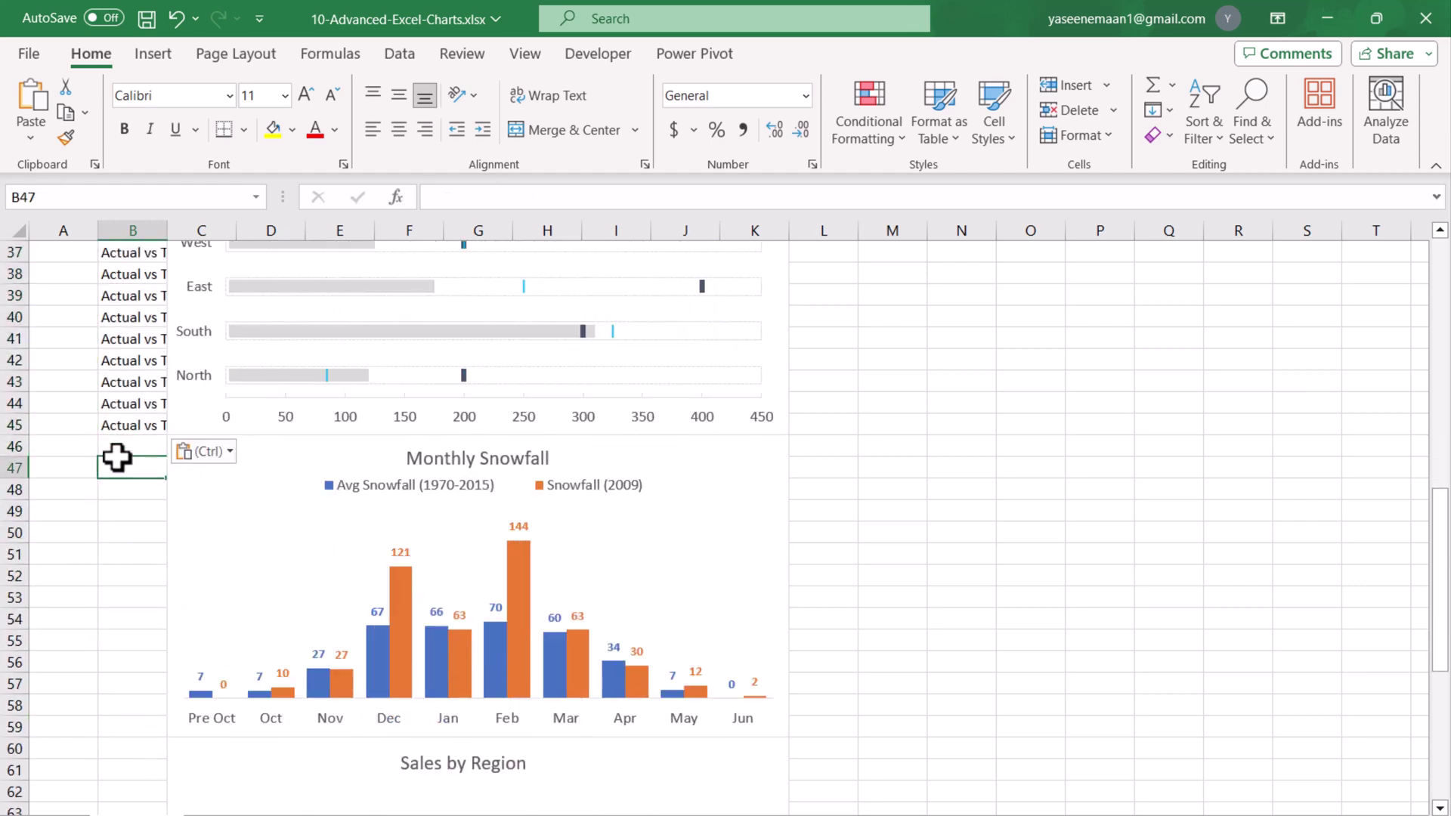
{"action": "left_click", "coordinate": [117, 452]}
{"action": "type", "text": "Monthly"}
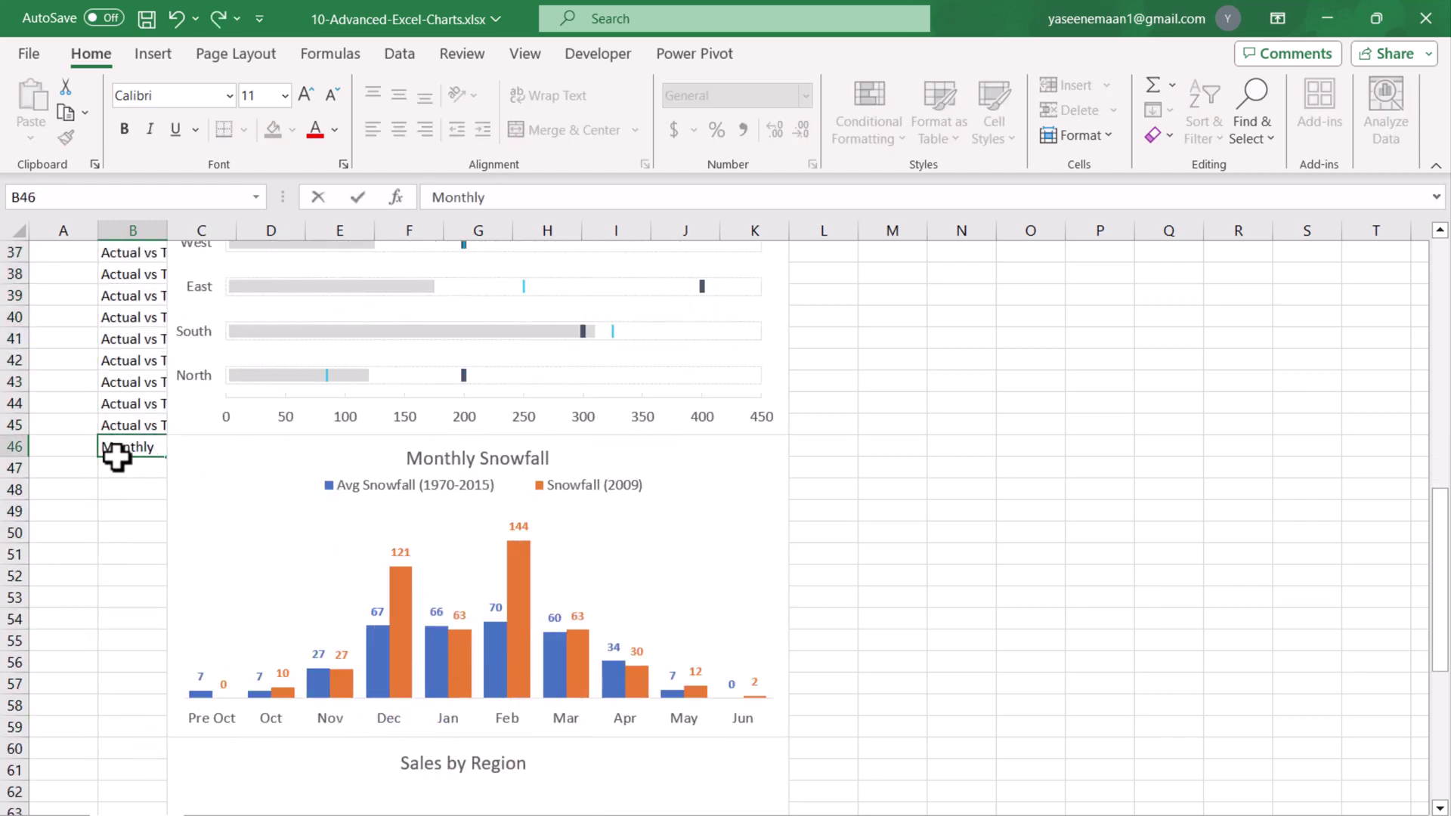
{"action": "type", "text": " SnowFall"}
{"action": "key", "text": "Return"}
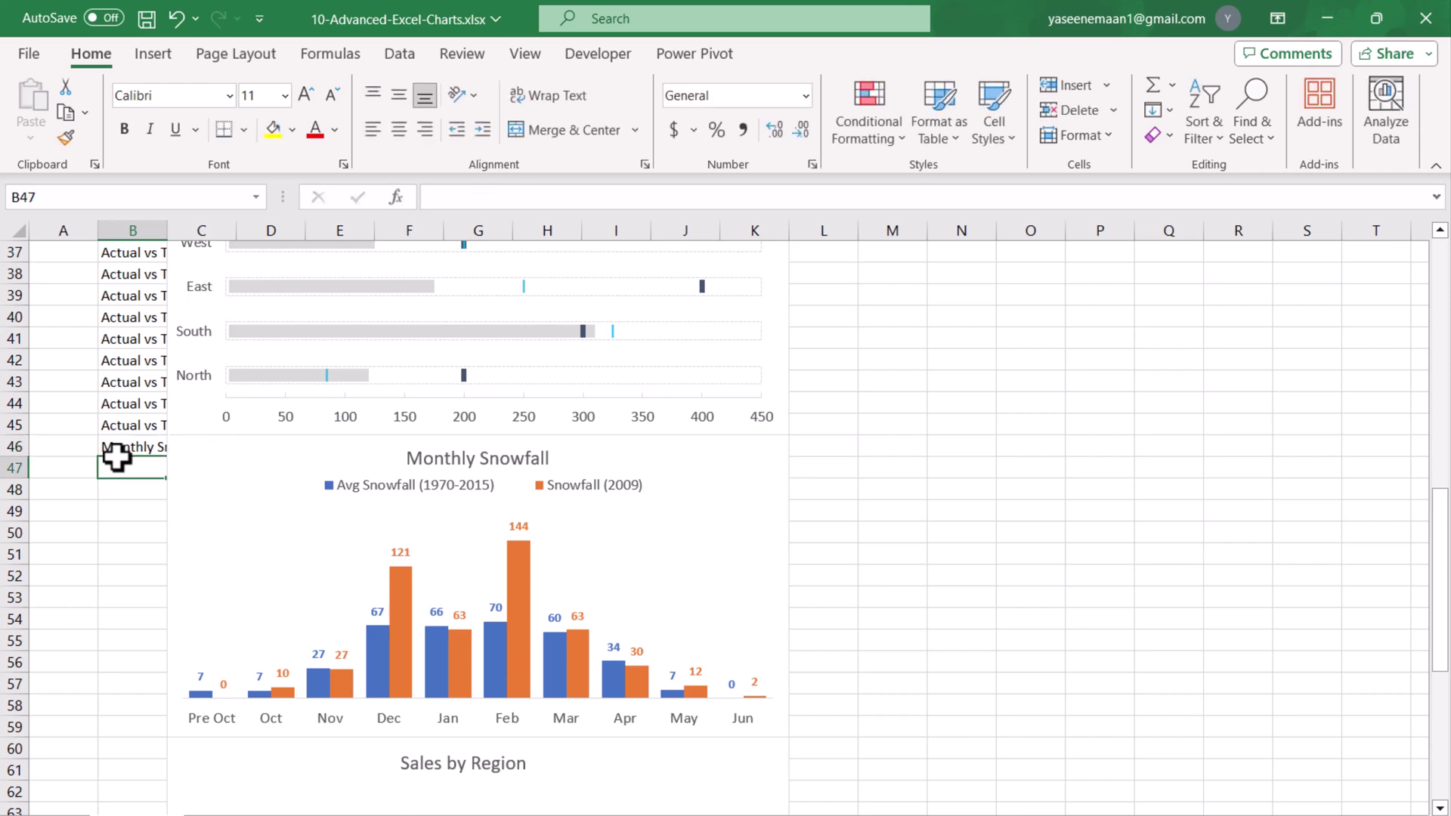
{"action": "left_click", "coordinate": [117, 448]}
{"action": "key", "text": "ctrl+c"}
{"action": "left_click_drag", "start_coordinate": [129, 472], "coordinate": [129, 727]}
{"action": "key", "text": "ctrl+v"}
Enter 'Sale by Region' in B60, copy it, and select B61:B73 beside that chart.
{"action": "scroll", "coordinate": [129, 725], "scroll_direction": "down", "scroll_amount": 3}
{"action": "left_click", "coordinate": [136, 555]}
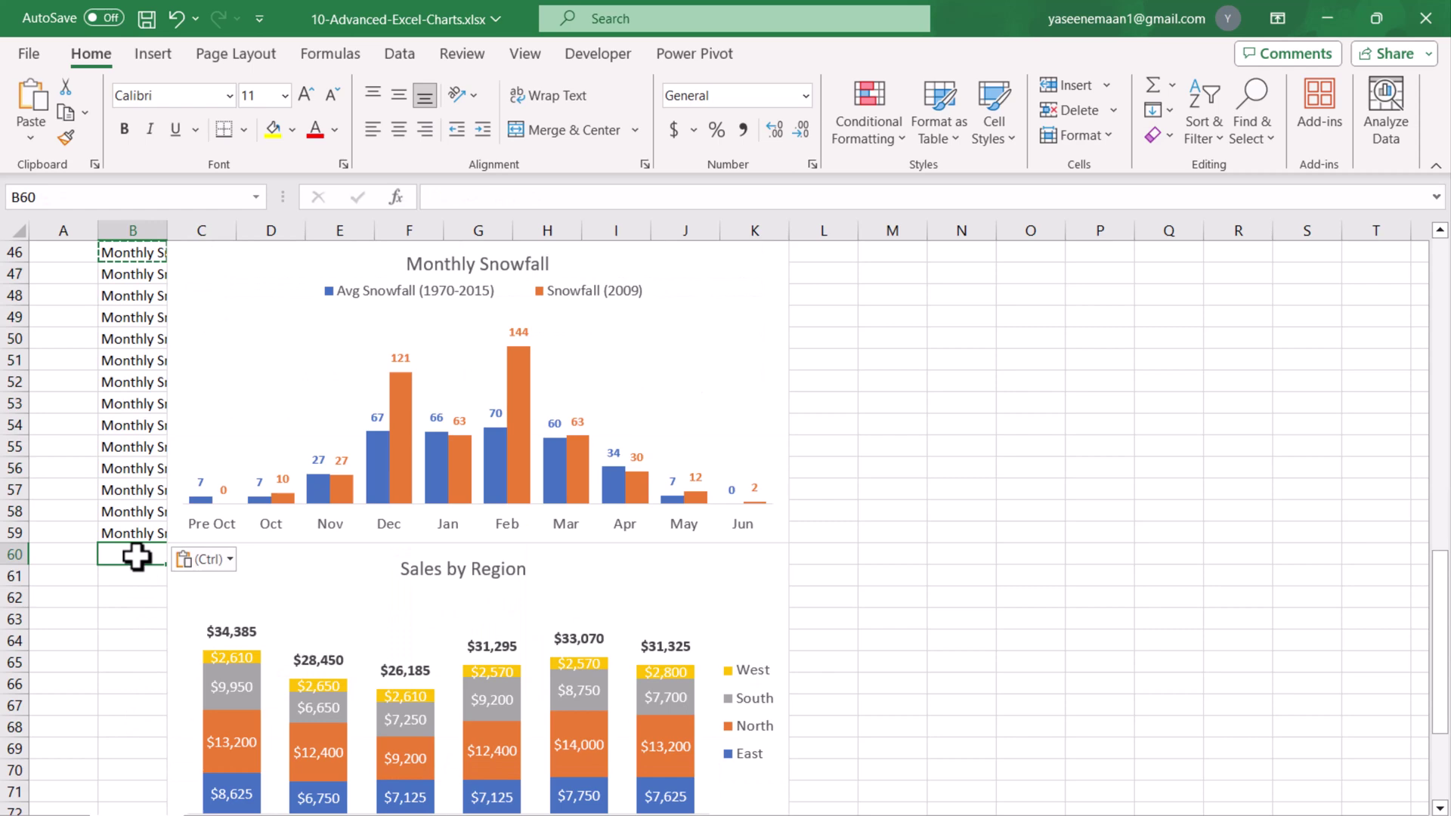
{"action": "type", "text": "Sale by Region"}
{"action": "key", "text": "Return"}
{"action": "left_click", "coordinate": [129, 554]}
{"action": "key", "text": "ctrl+c"}
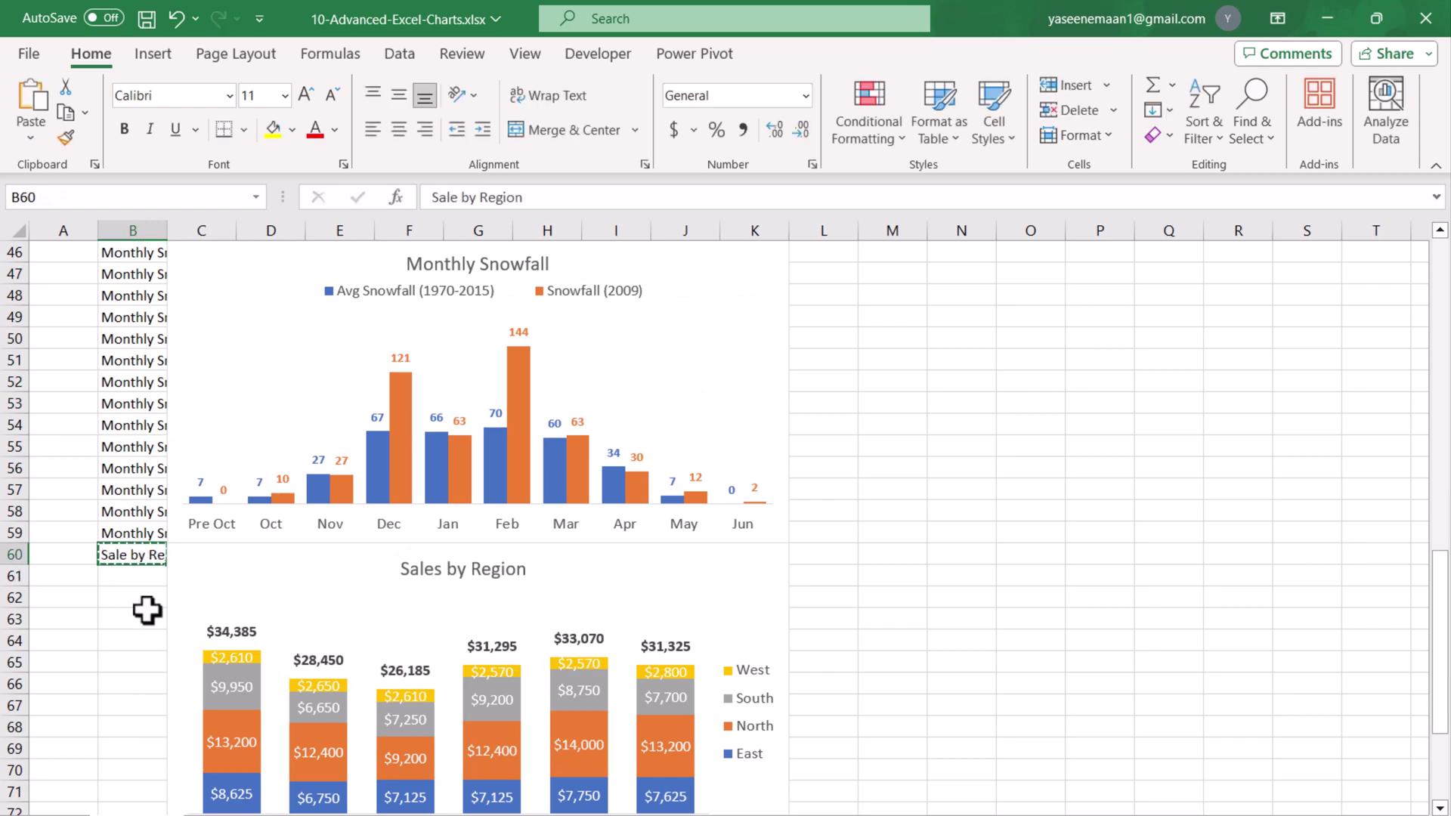
{"action": "scroll", "coordinate": [143, 605], "scroll_direction": "down", "scroll_amount": 2}
{"action": "left_click_drag", "start_coordinate": [129, 447], "coordinate": [135, 708]}
Convert the Chart Name list B3:B73 into a table with My table has headers ticked.
{"action": "left_click", "coordinate": [144, 748]}
{"action": "scroll", "coordinate": [194, 665], "scroll_direction": "up", "scroll_amount": 17}
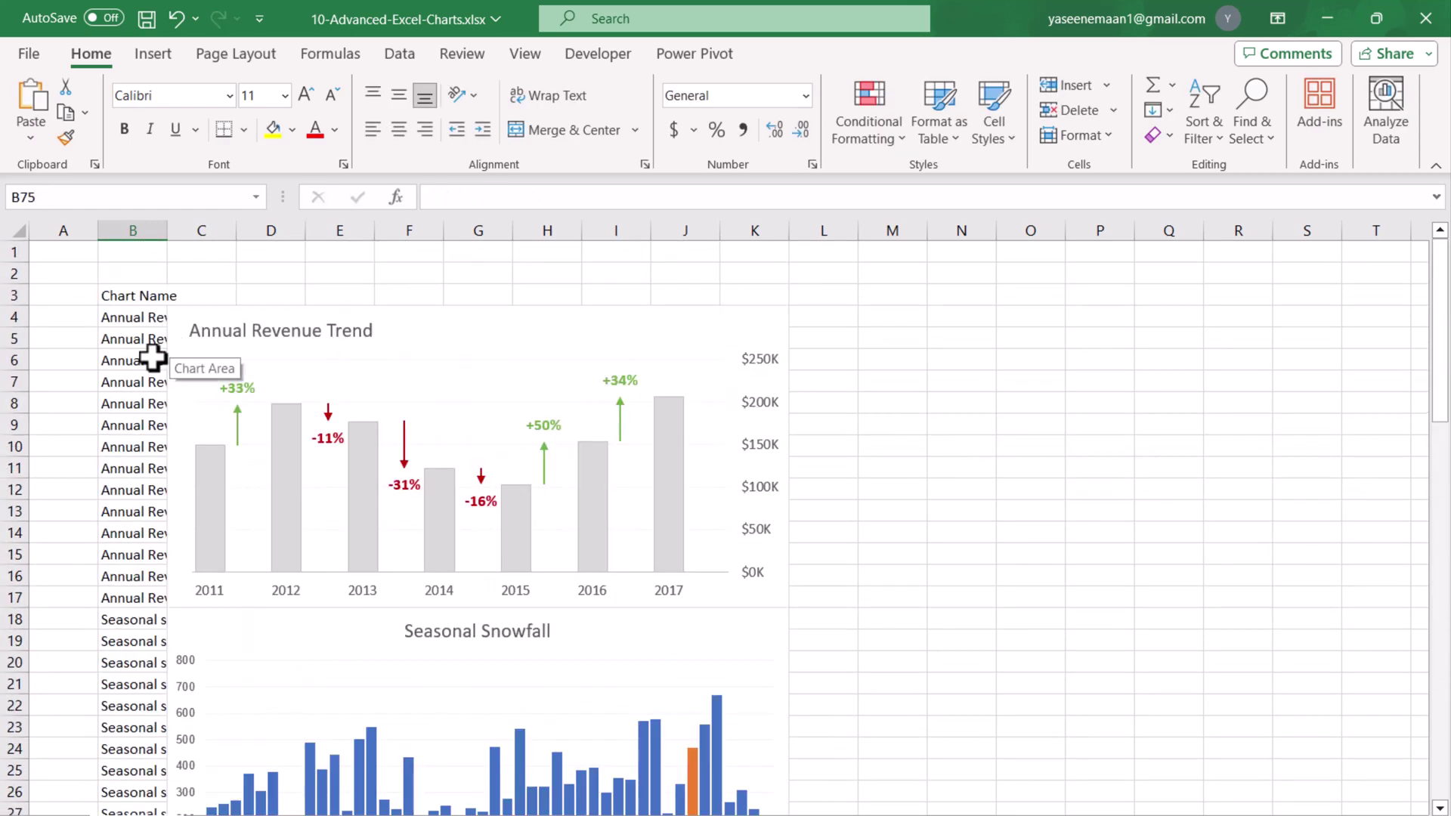
{"action": "left_click_drag", "start_coordinate": [129, 321], "coordinate": [132, 597]}
{"action": "left_click_drag", "start_coordinate": [130, 295], "coordinate": [147, 766]}
{"action": "key", "text": "ctrl+t"}
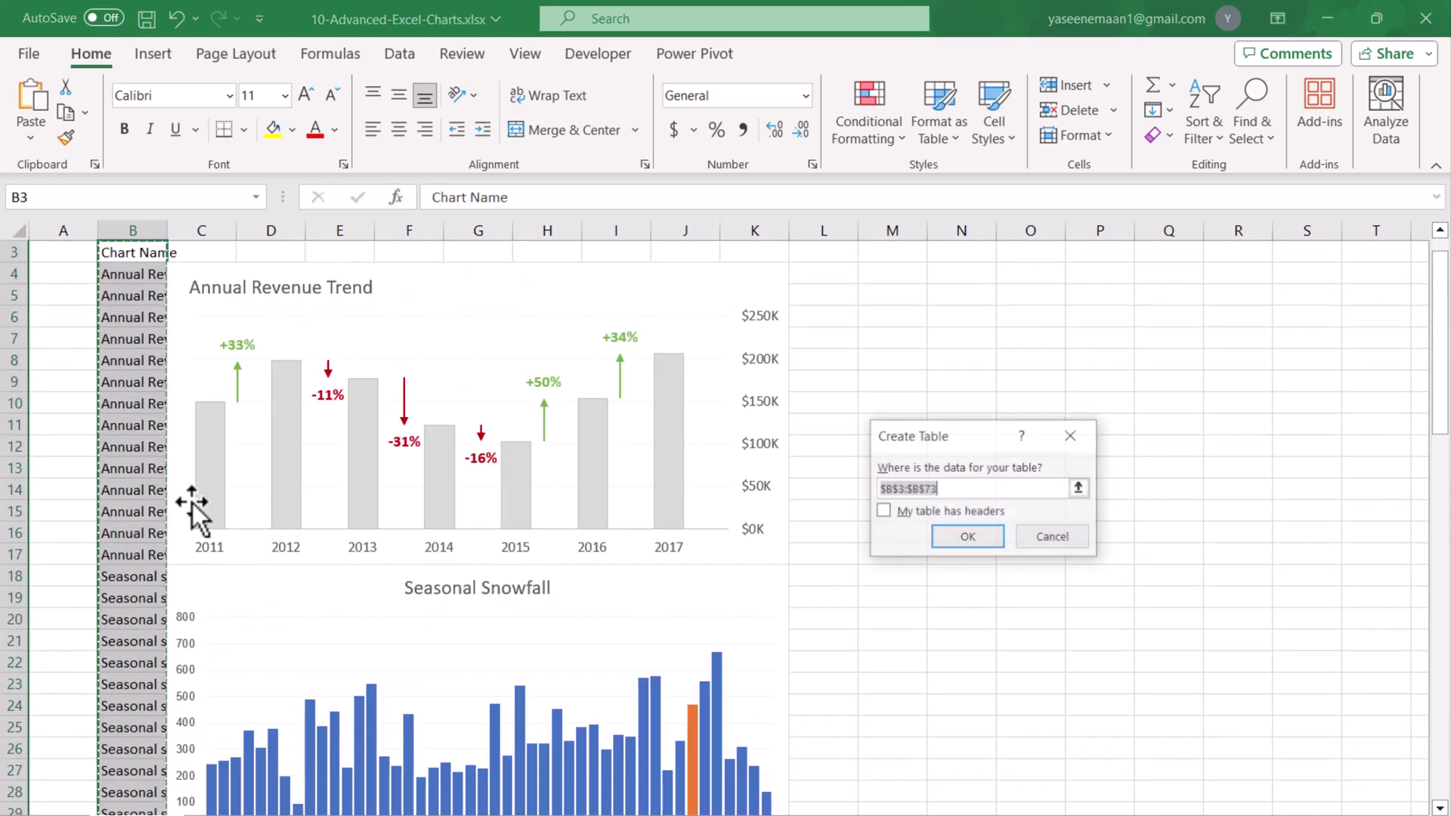
{"action": "left_click", "coordinate": [969, 516]}
{"action": "left_click", "coordinate": [970, 535]}
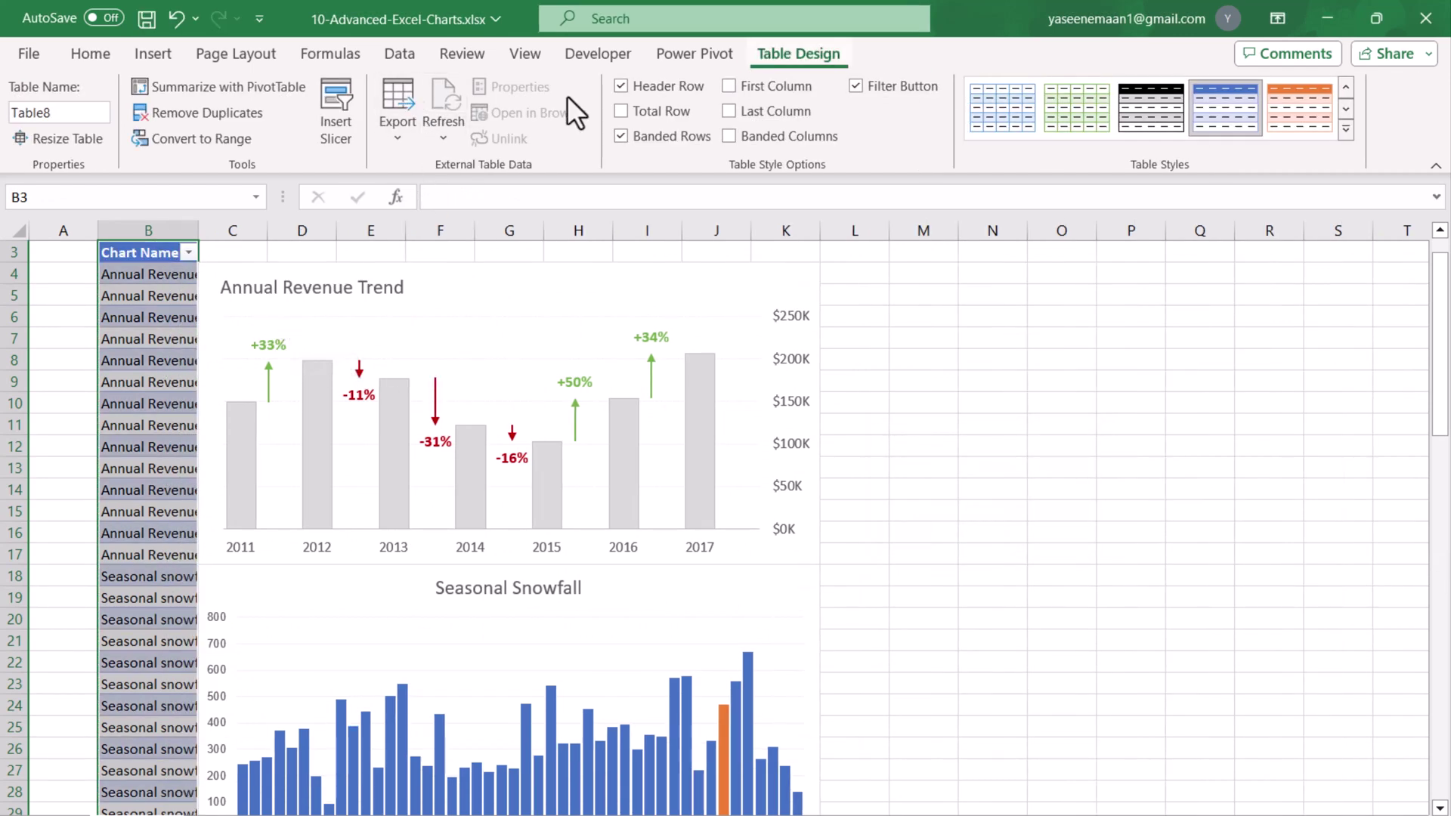
{"action": "left_click", "coordinate": [153, 54]}
Insert a Chart Name slicer and move it beside the charts in columns L–N.
{"action": "left_click", "coordinate": [890, 120]}
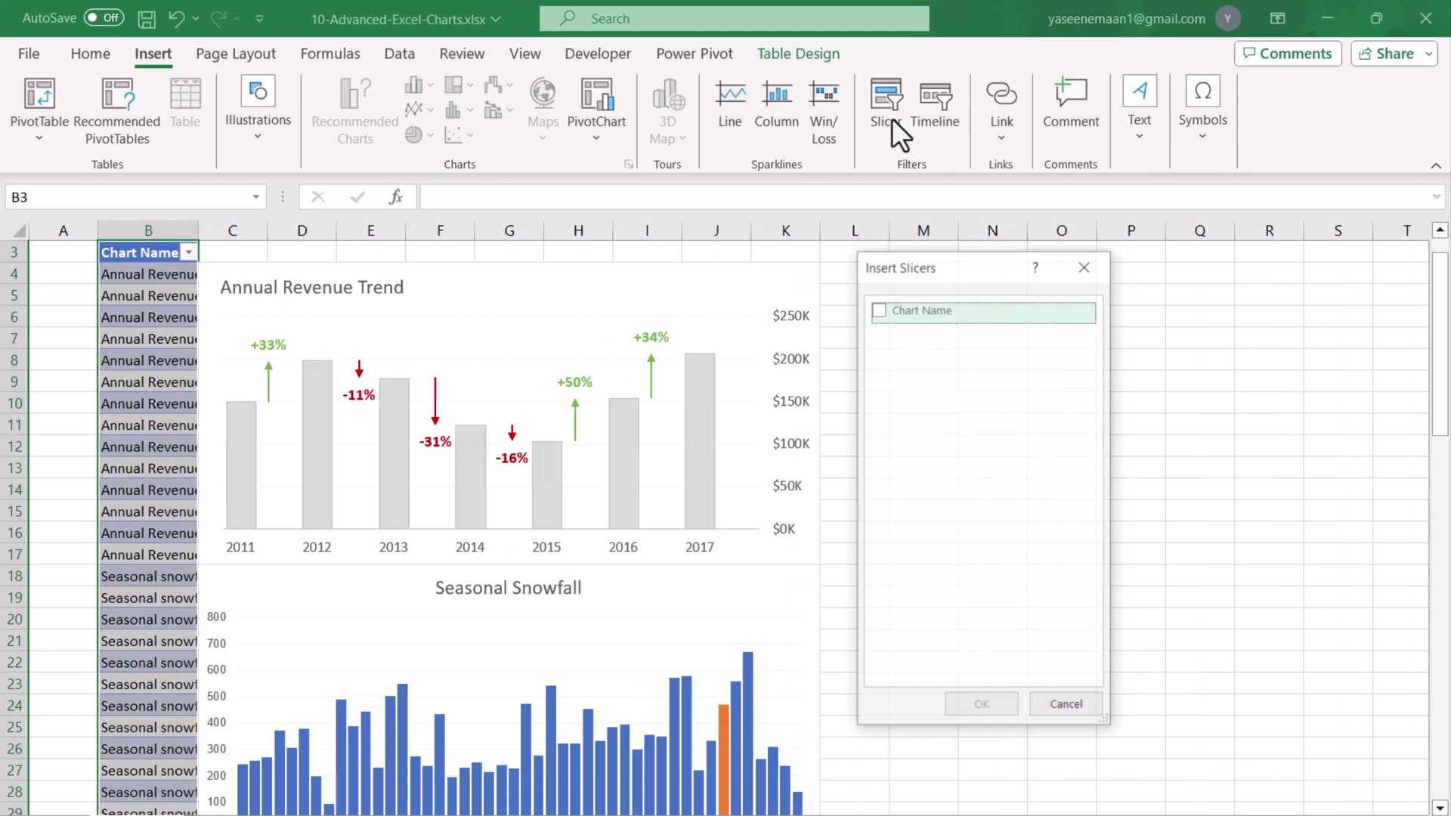
{"action": "left_click", "coordinate": [878, 309]}
{"action": "left_click", "coordinate": [1002, 712]}
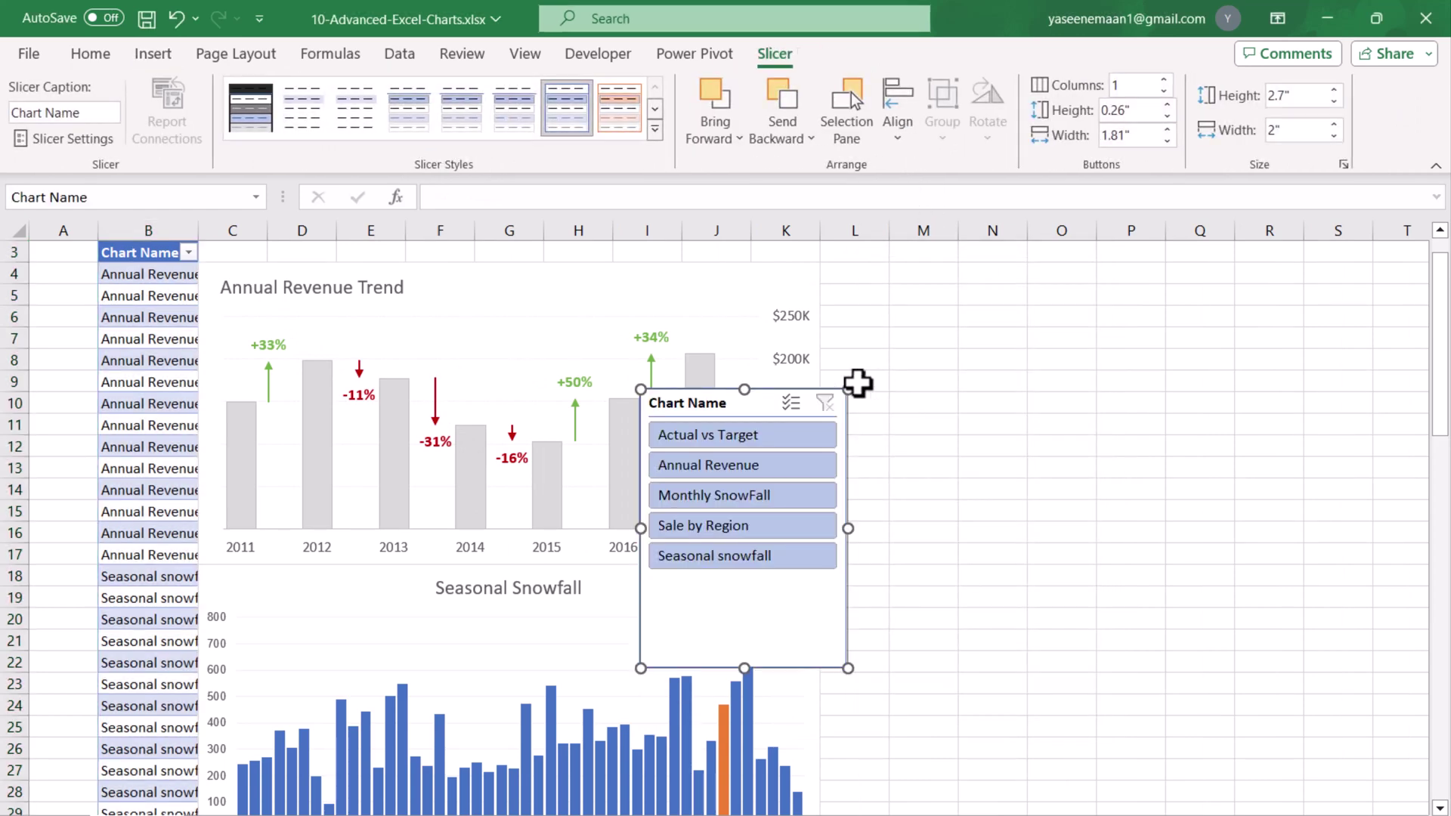
{"action": "left_click_drag", "start_coordinate": [816, 378], "coordinate": [967, 268]}
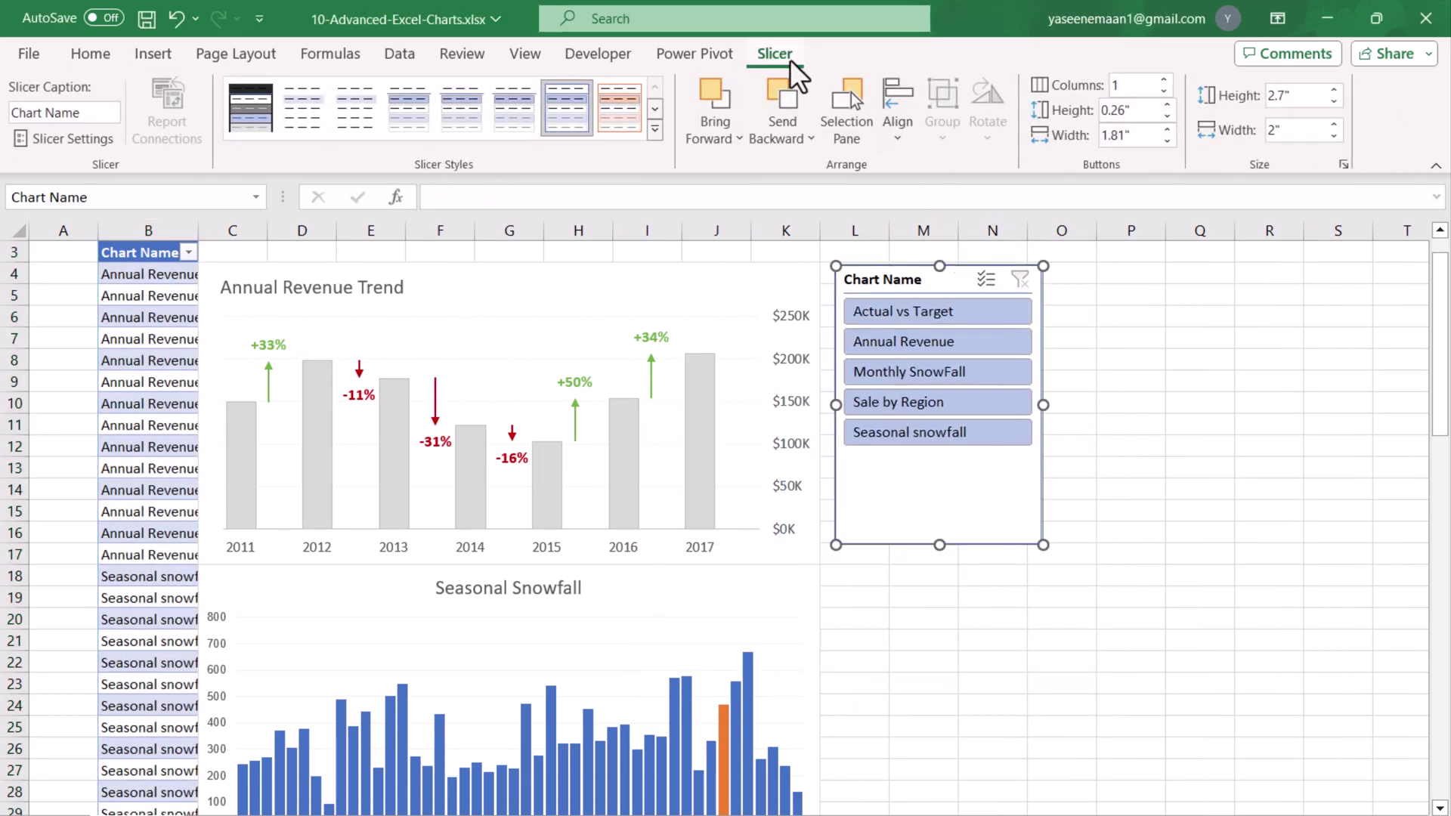
Hide the slicer's header and apply a dark blue slicer style.
{"action": "left_click", "coordinate": [67, 139]}
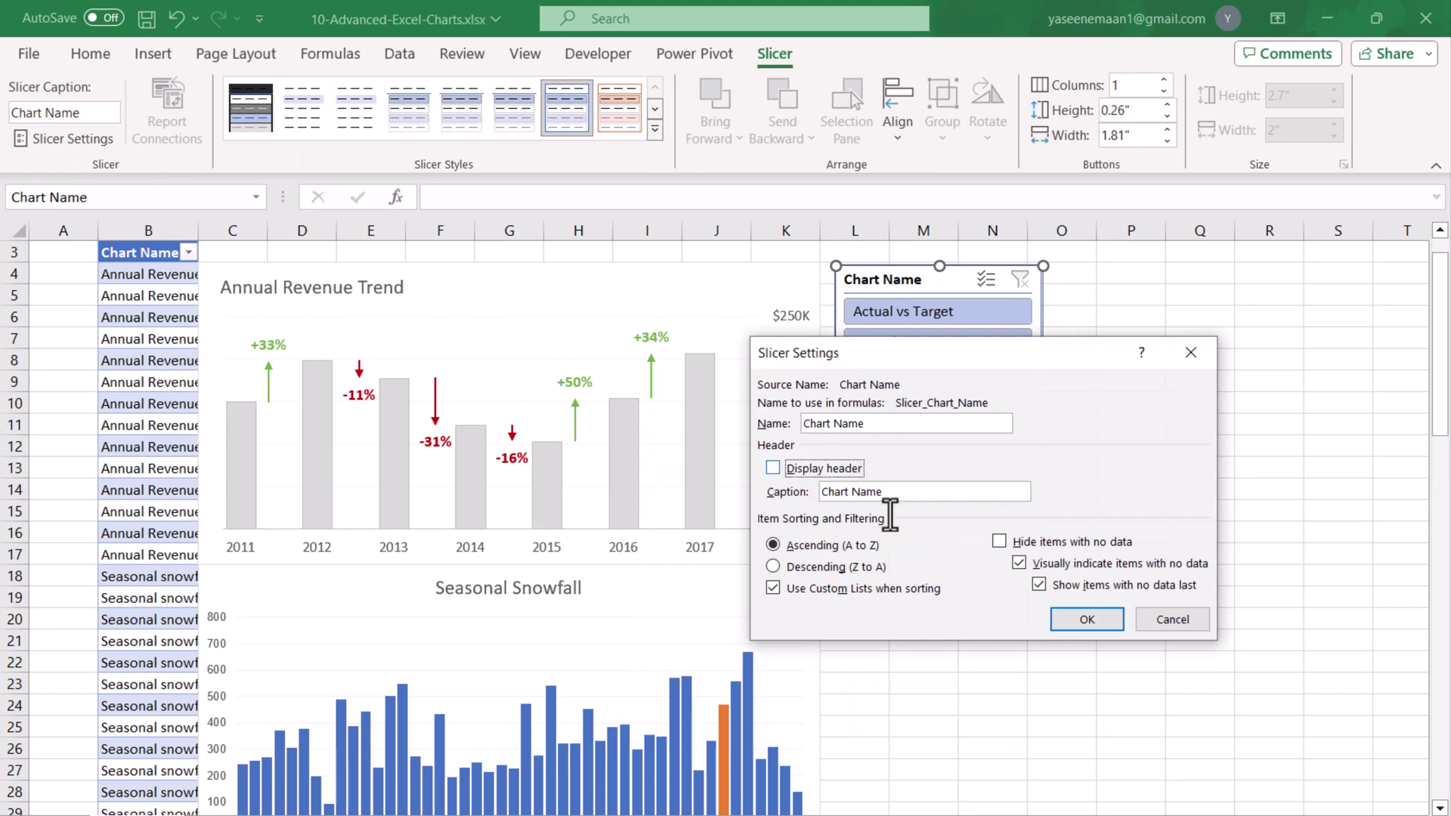
{"action": "left_click", "coordinate": [1088, 622]}
{"action": "left_click", "coordinate": [652, 131]}
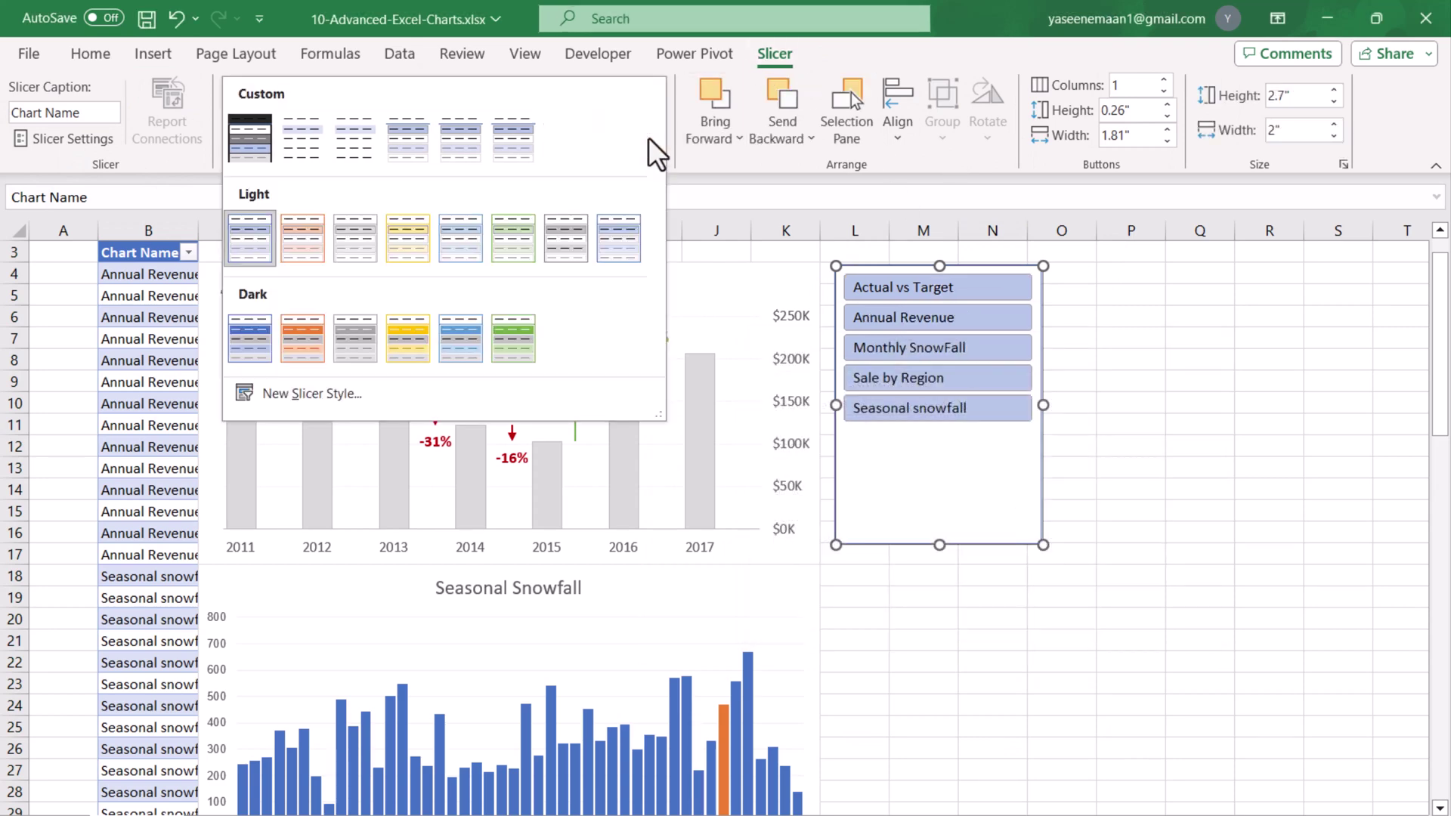
{"action": "left_click", "coordinate": [251, 338]}
{"action": "left_click", "coordinate": [1002, 578]}
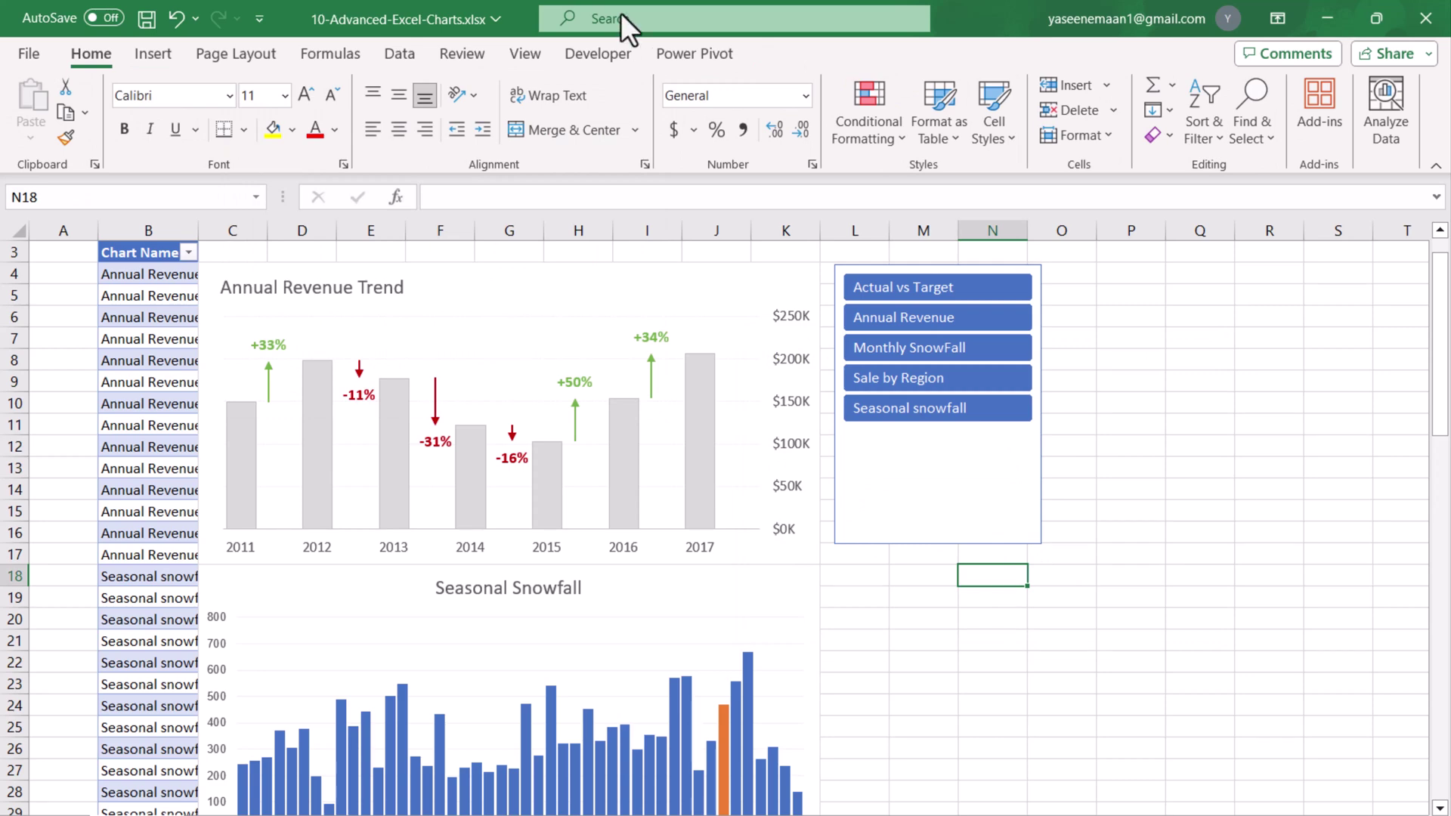
Turn off the sheet's gridlines and row and column headings.
{"action": "left_click", "coordinate": [507, 59]}
{"action": "left_click", "coordinate": [624, 115]}
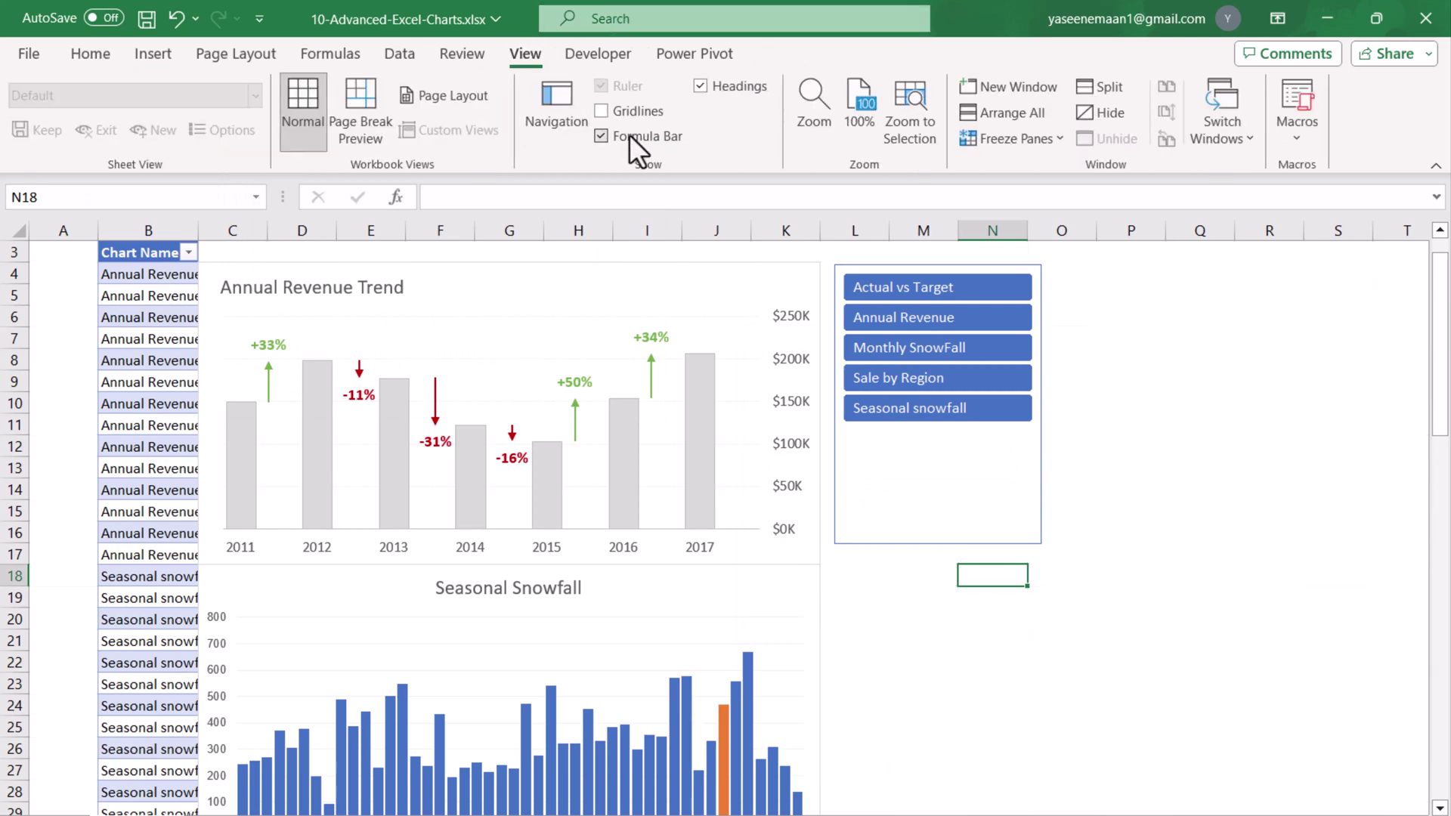
{"action": "left_click", "coordinate": [727, 87]}
Test each slicer button, showing one chart at a time and ending on Seasonal snowfall.
{"action": "scroll", "coordinate": [1046, 415], "scroll_direction": "up", "scroll_amount": 1}
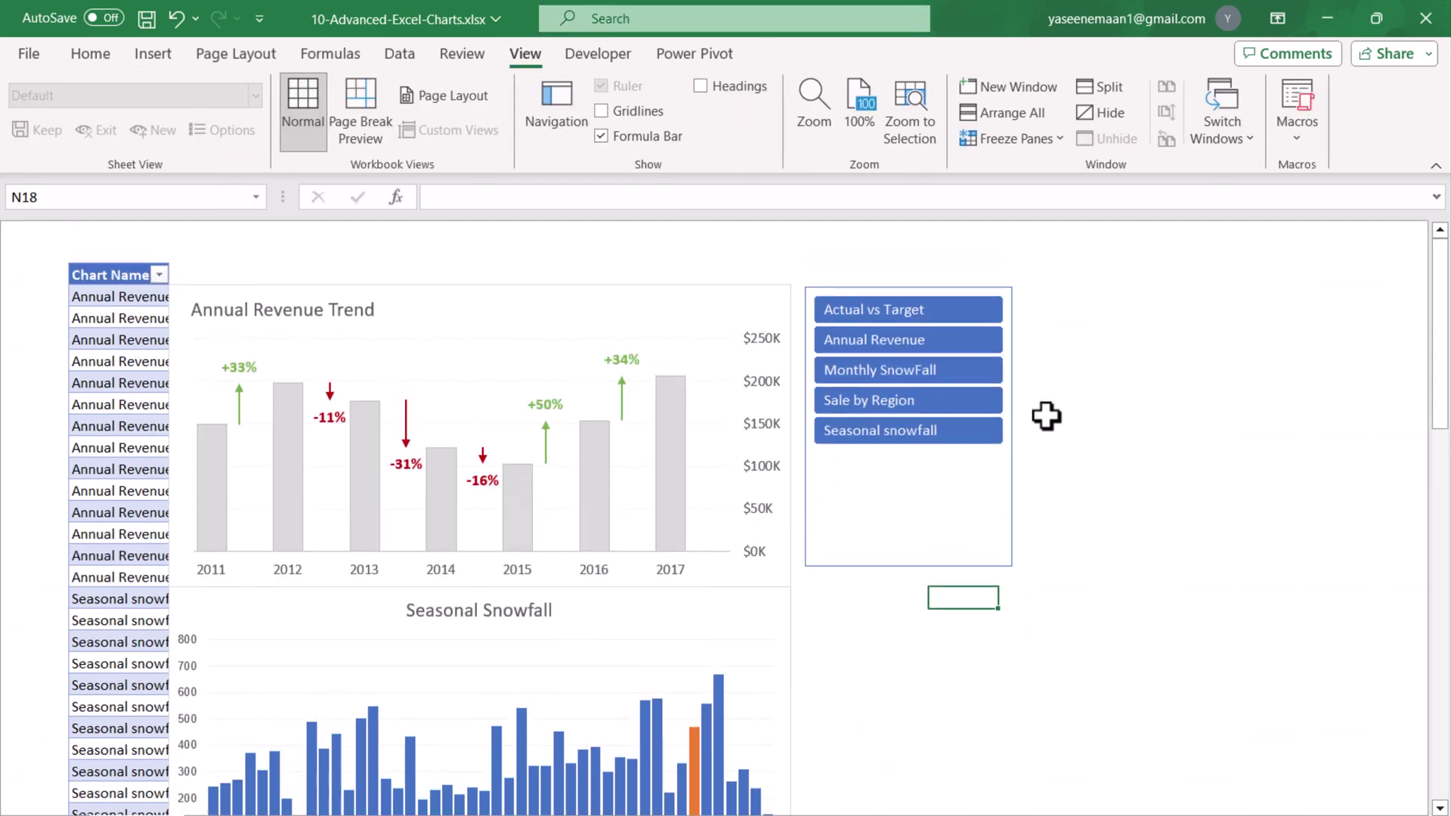
{"action": "left_click", "coordinate": [946, 314]}
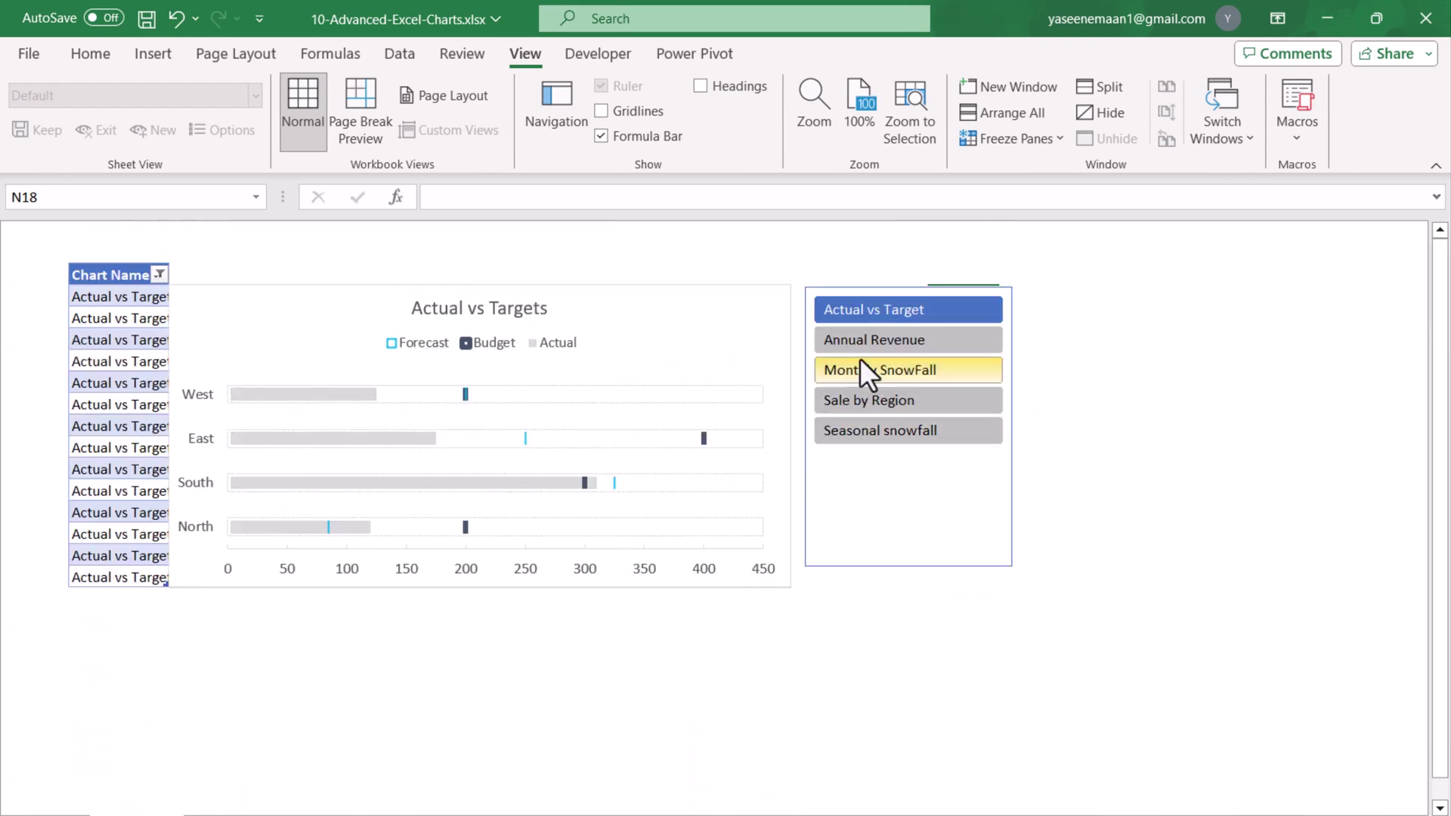
{"action": "left_click", "coordinate": [861, 346]}
{"action": "left_click", "coordinate": [869, 367]}
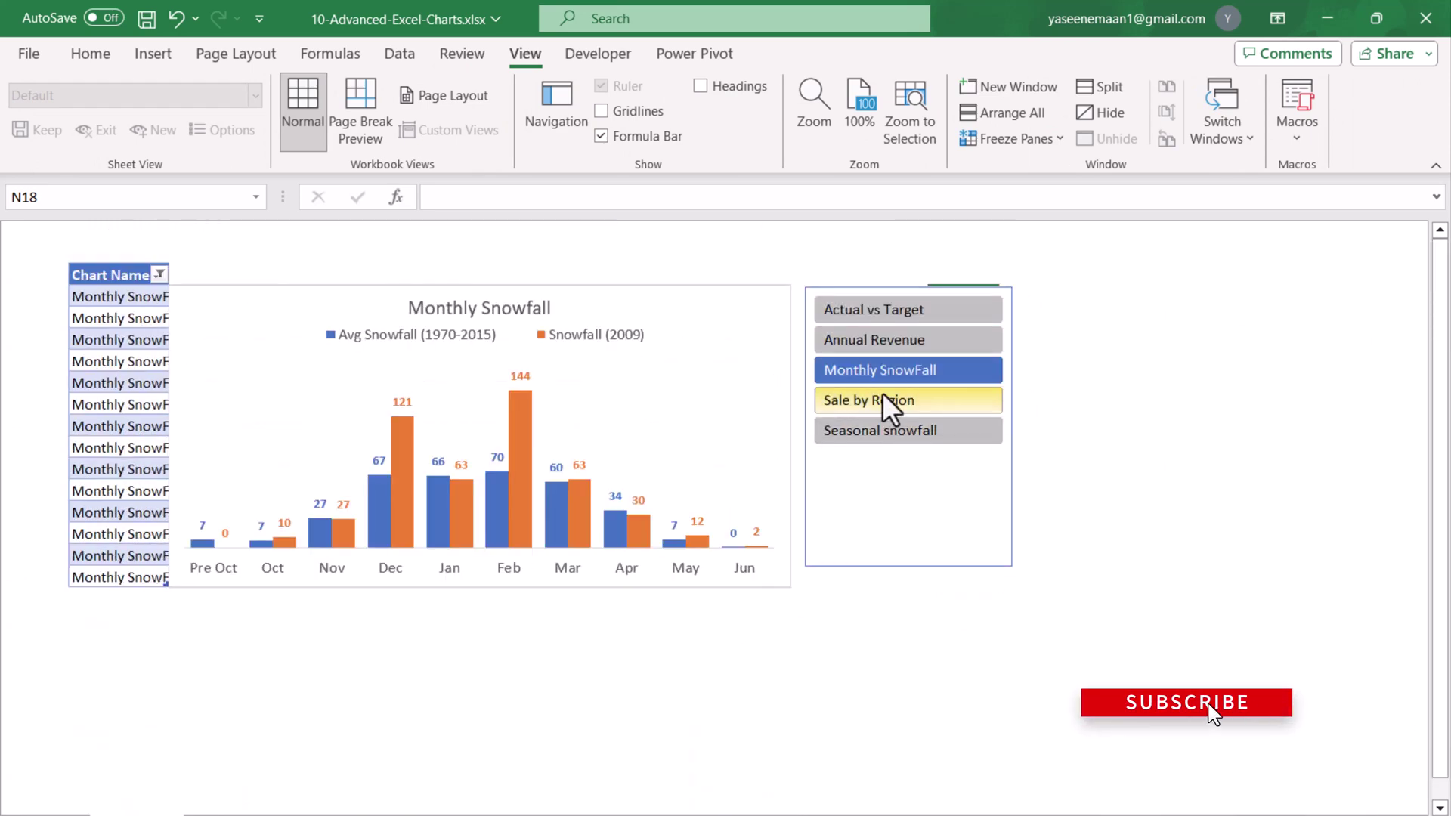
{"action": "left_click", "coordinate": [884, 399]}
{"action": "left_click", "coordinate": [898, 429]}
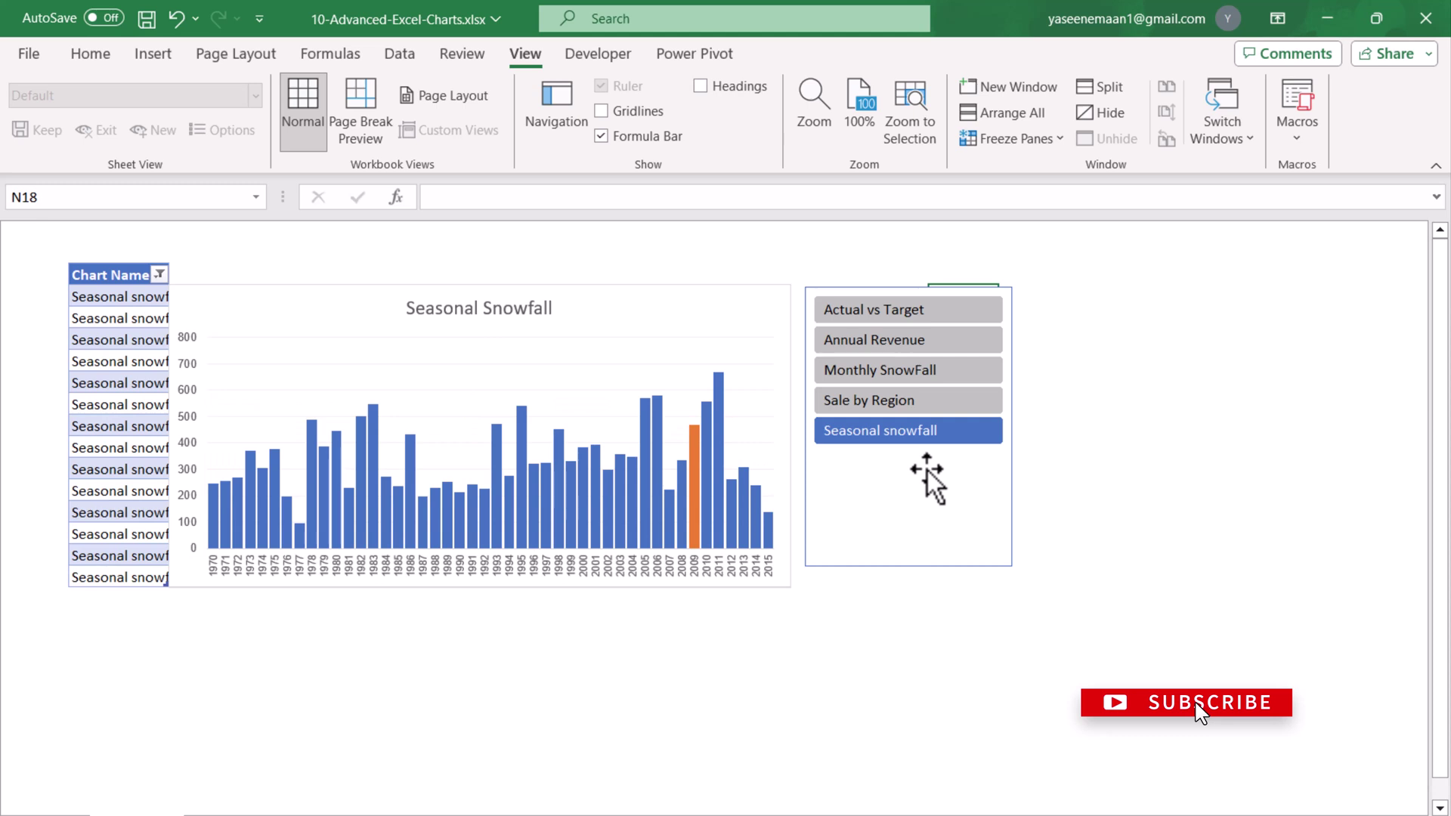
{"action": "left_click", "coordinate": [926, 697]}
With headings shown again, hide column B containing the Chart Name table.
{"action": "left_click", "coordinate": [701, 86]}
{"action": "left_click", "coordinate": [147, 232]}
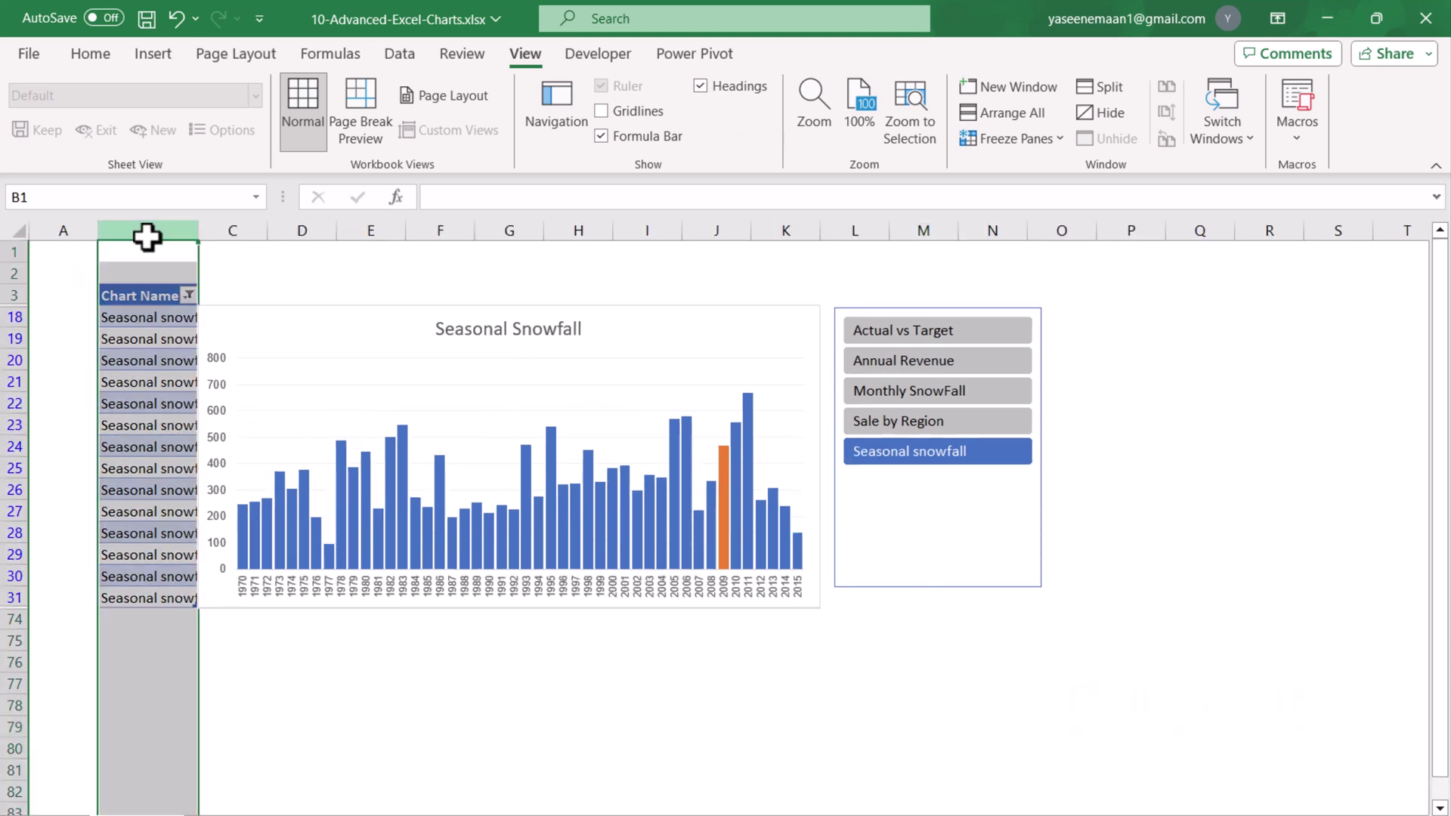
{"action": "right_click", "coordinate": [147, 233]}
{"action": "left_click", "coordinate": [201, 612]}
{"action": "left_click_drag", "start_coordinate": [270, 662], "coordinate": [340, 662]}
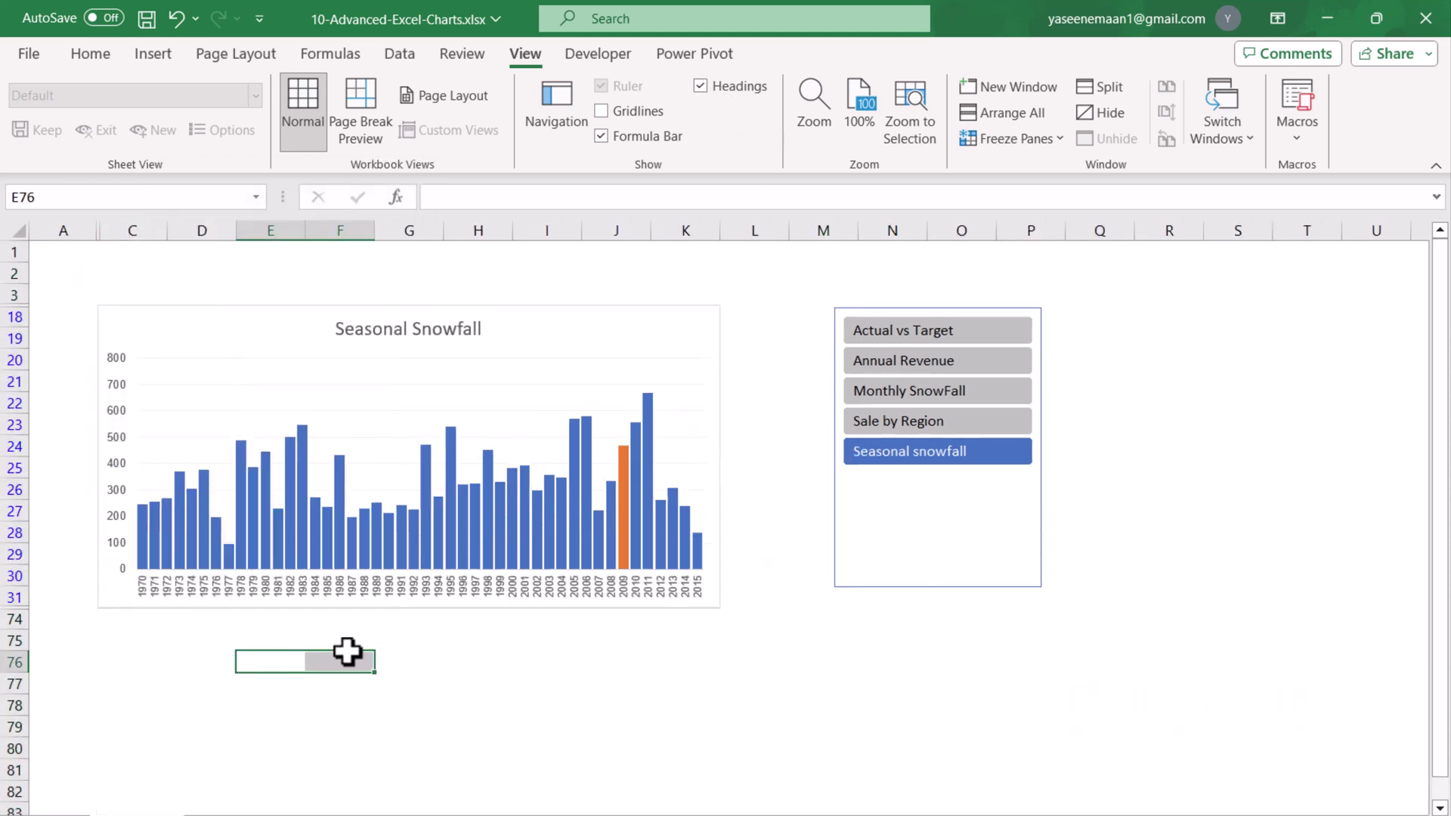
Turn headings back off and filter the slicer to Actual vs Target.
{"action": "left_click", "coordinate": [728, 88]}
{"action": "left_click", "coordinate": [718, 268]}
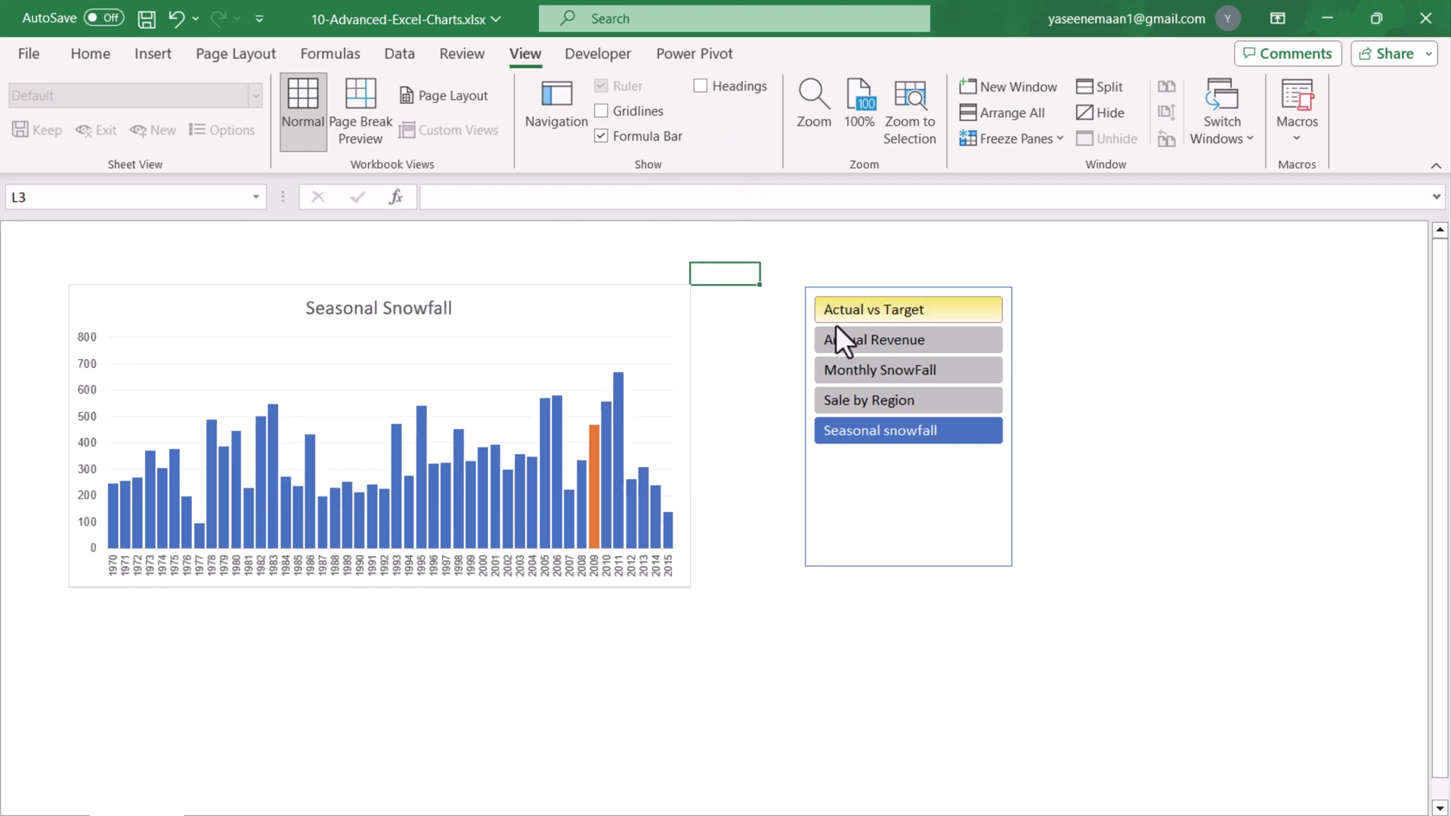
{"action": "left_click", "coordinate": [842, 316]}
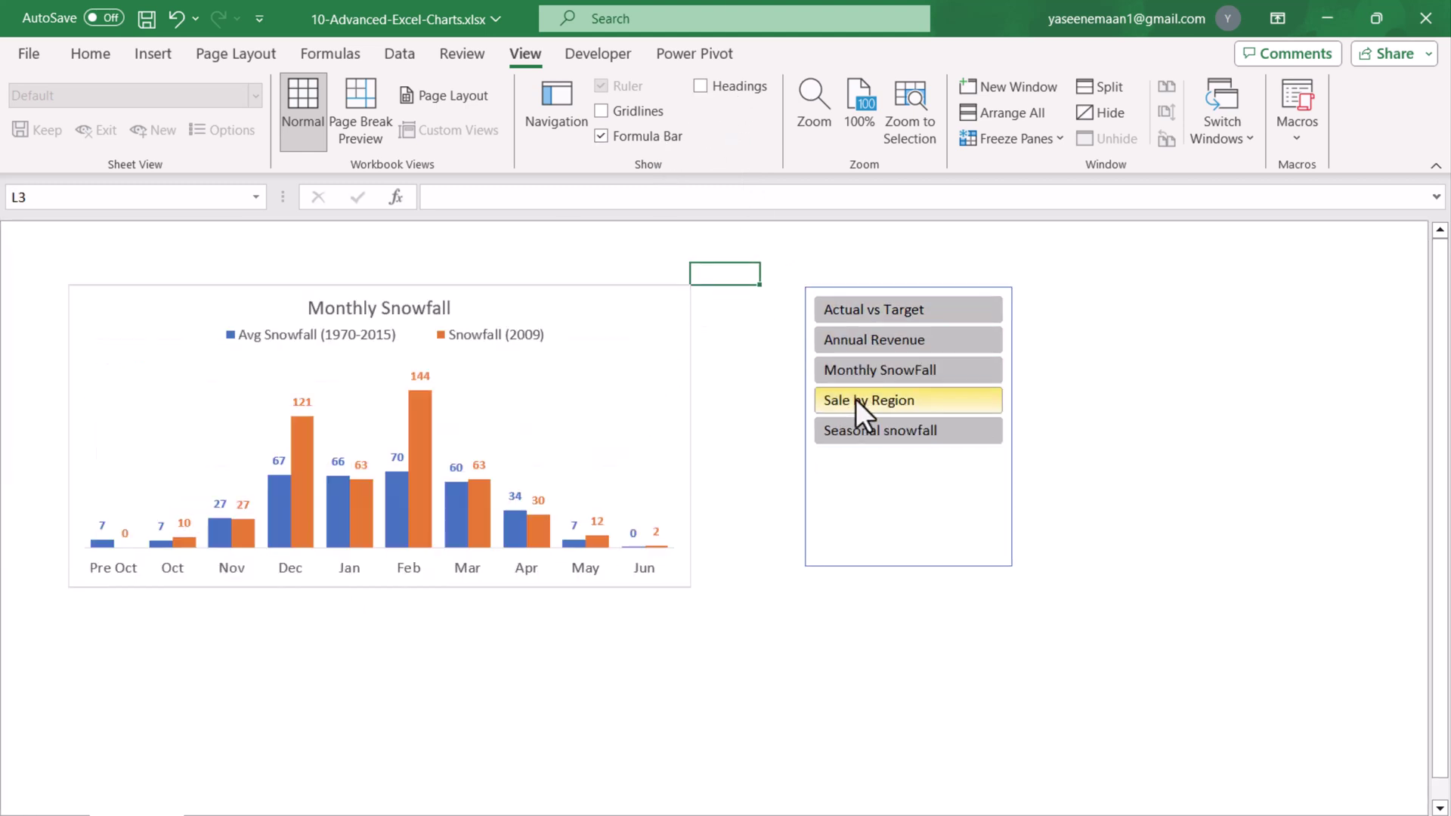
{"action": "mouse_move", "coordinate": [869, 433]}
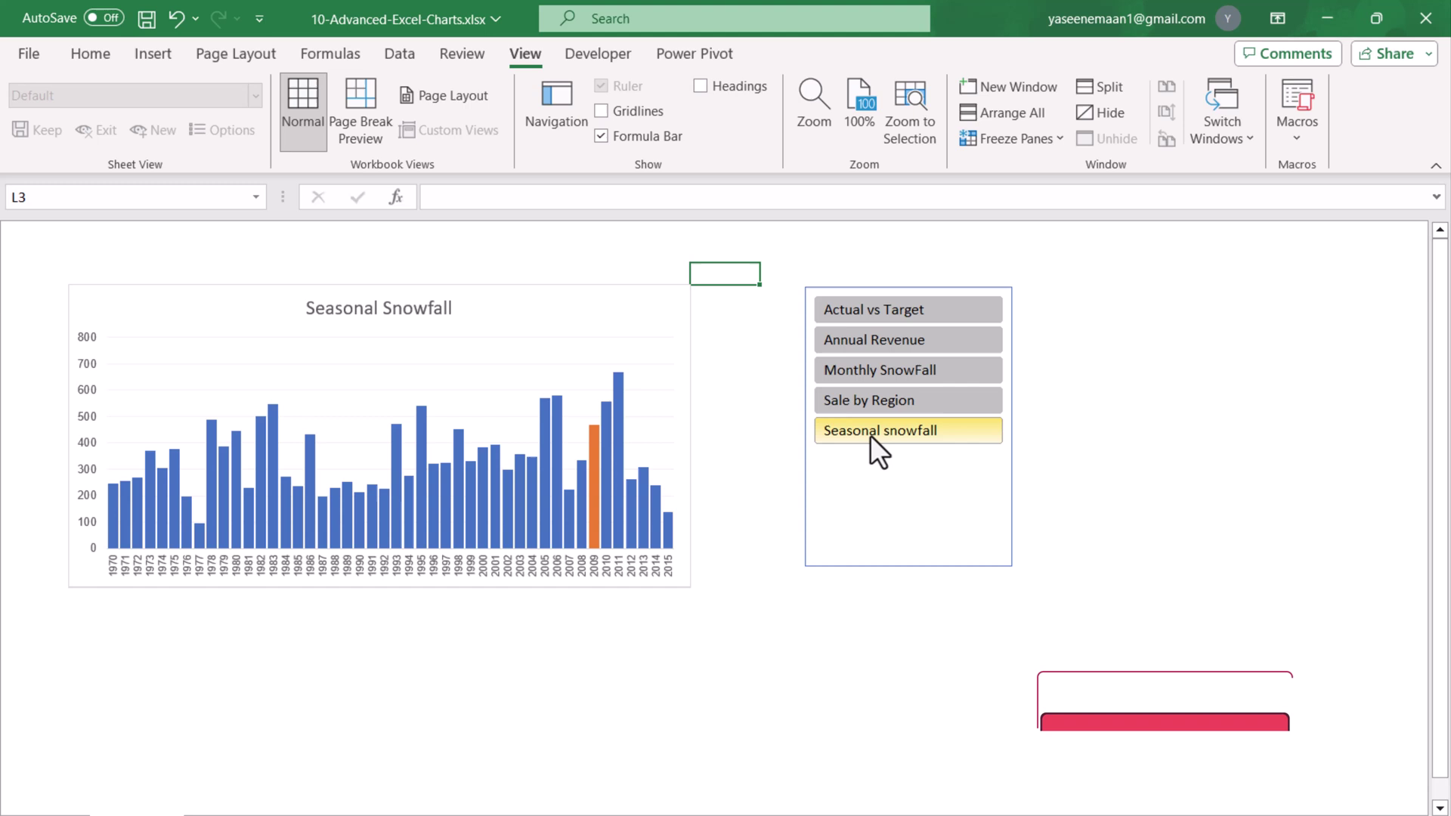